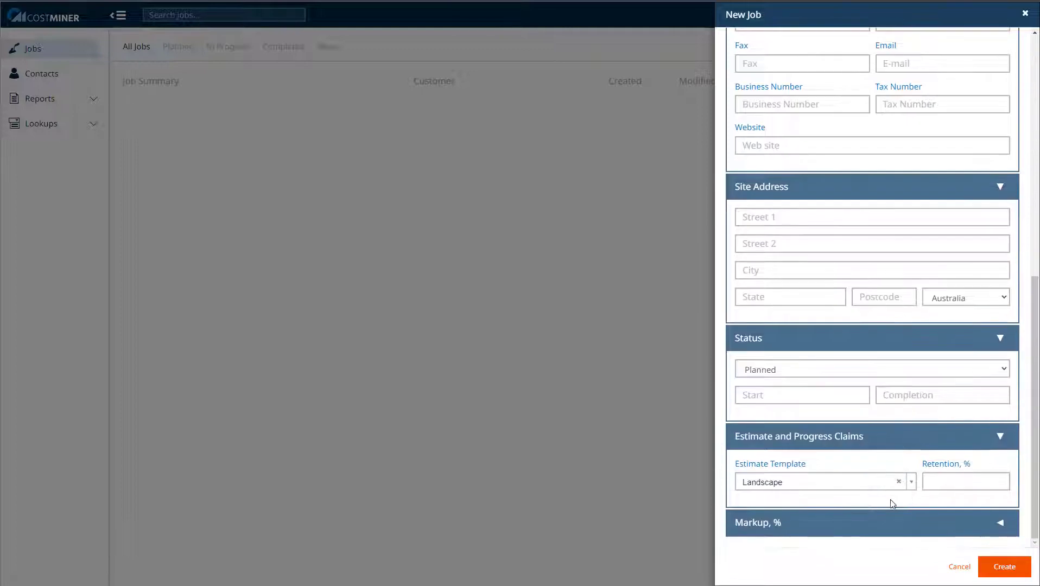
Step: Expand the new job's markup percentage settings and create the job
{"action": "left_click", "coordinate": [886, 526]}
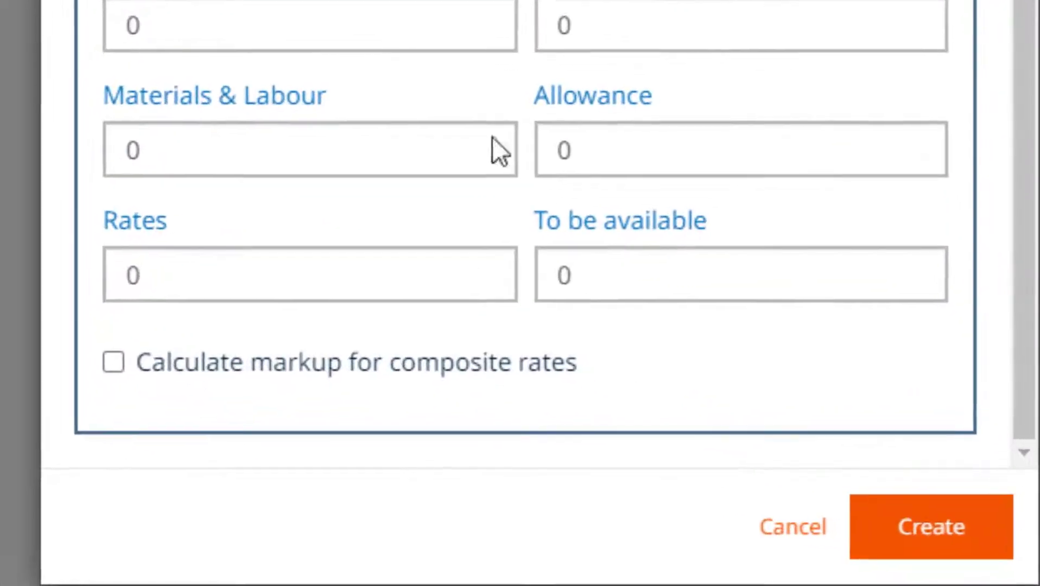
{"action": "left_click", "coordinate": [997, 568]}
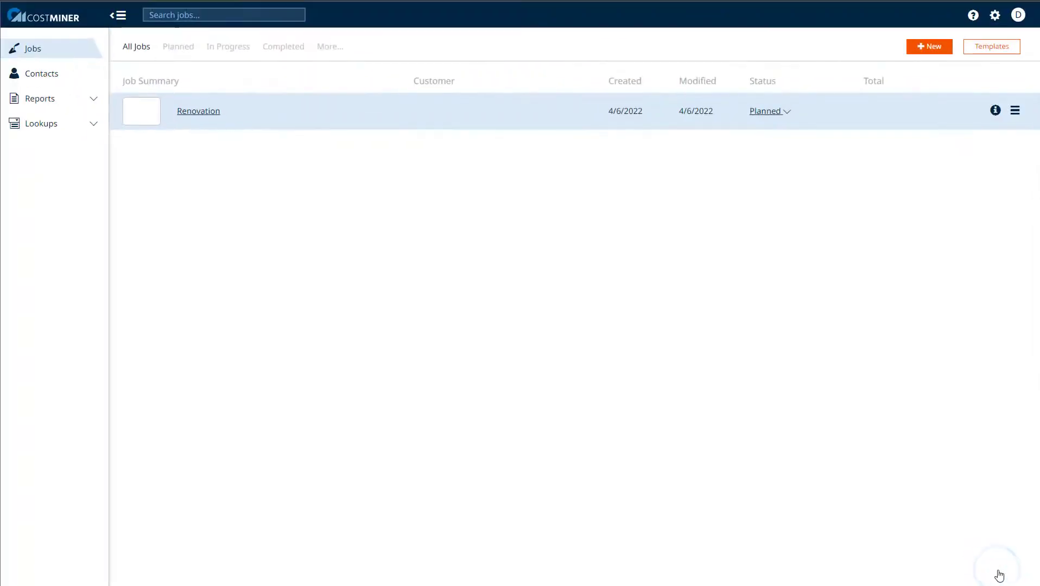
Step: Examine the report, edit, status and advanced actions available for the Renovation job
{"action": "left_click", "coordinate": [1015, 111]}
{"action": "key", "text": "Down"}
{"action": "key", "text": "Down"}
{"action": "key", "text": "Down"}
{"action": "key", "text": "Down"}
{"action": "key", "text": "Down"}
{"action": "key", "text": "Down"}
{"action": "key", "text": "Down"}
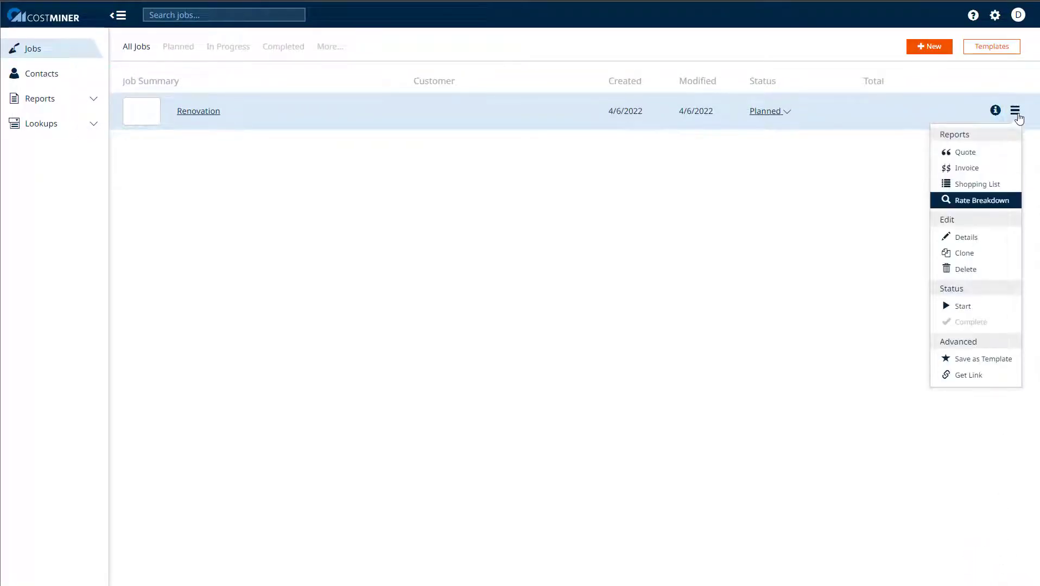
{"action": "key", "text": "Down"}
{"action": "key", "text": "Down"}
{"action": "key", "text": "Down"}
{"action": "key", "text": "Down"}
{"action": "key", "text": "Down"}
{"action": "key", "text": "Down"}
{"action": "key", "text": "Down"}
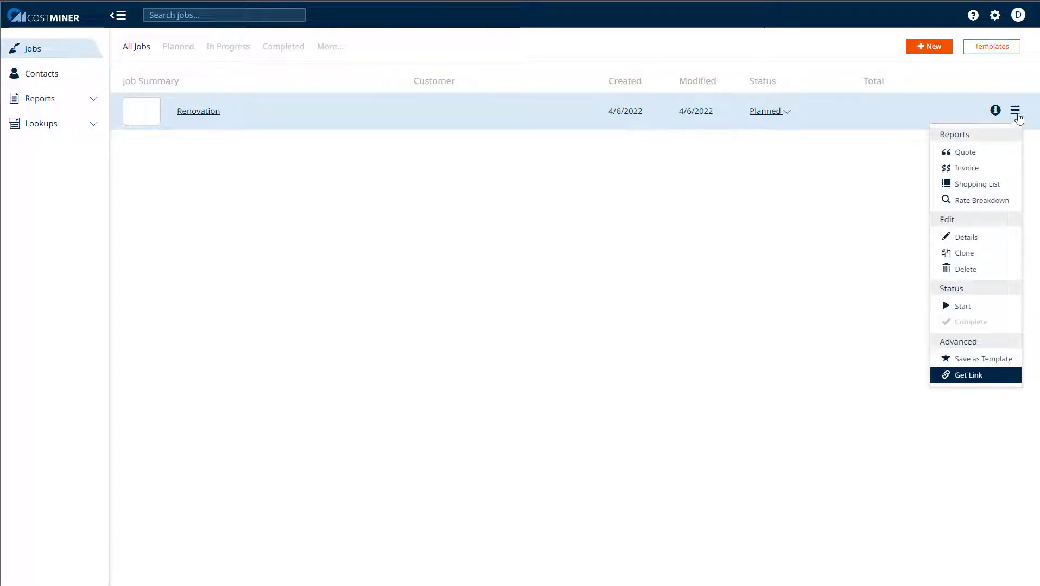
Step: Open the Renovation job and collapse the main navigation to widen the estimate area
{"action": "left_click", "coordinate": [194, 114]}
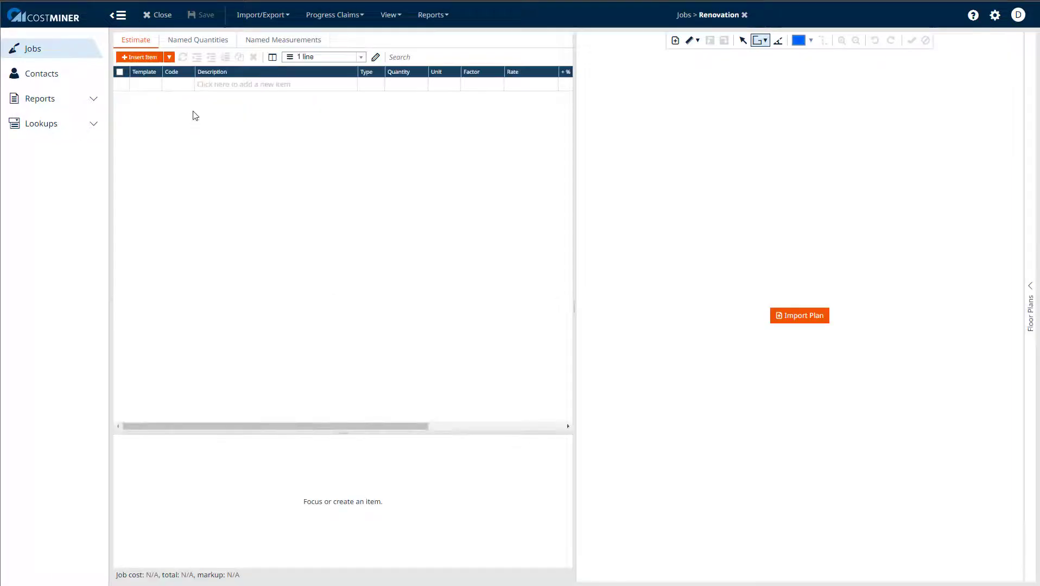
{"action": "left_click", "coordinate": [111, 19]}
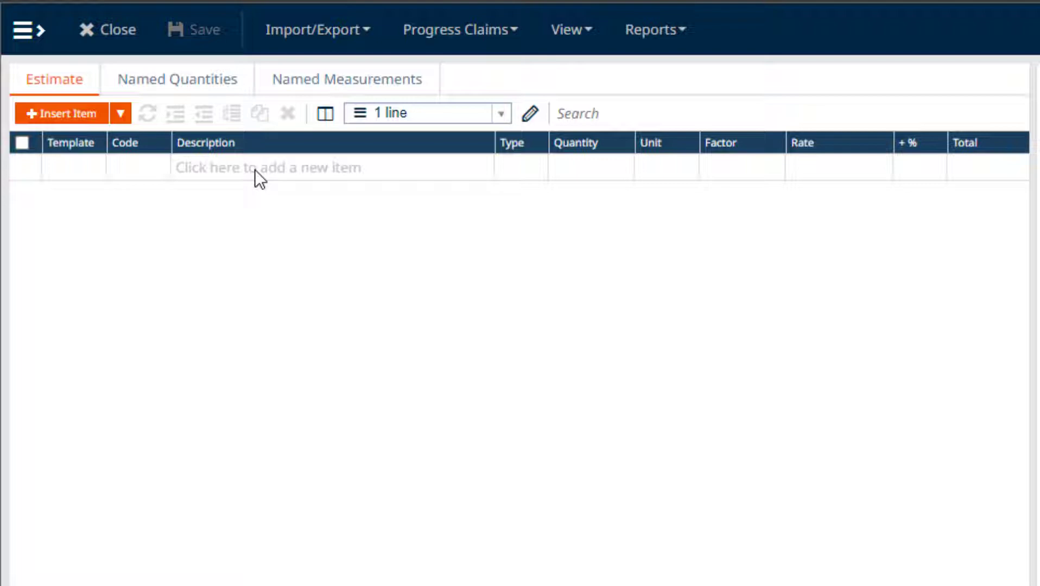
Step: Insert a heading named Painting as the first line of the estimate
{"action": "left_click", "coordinate": [255, 169]}
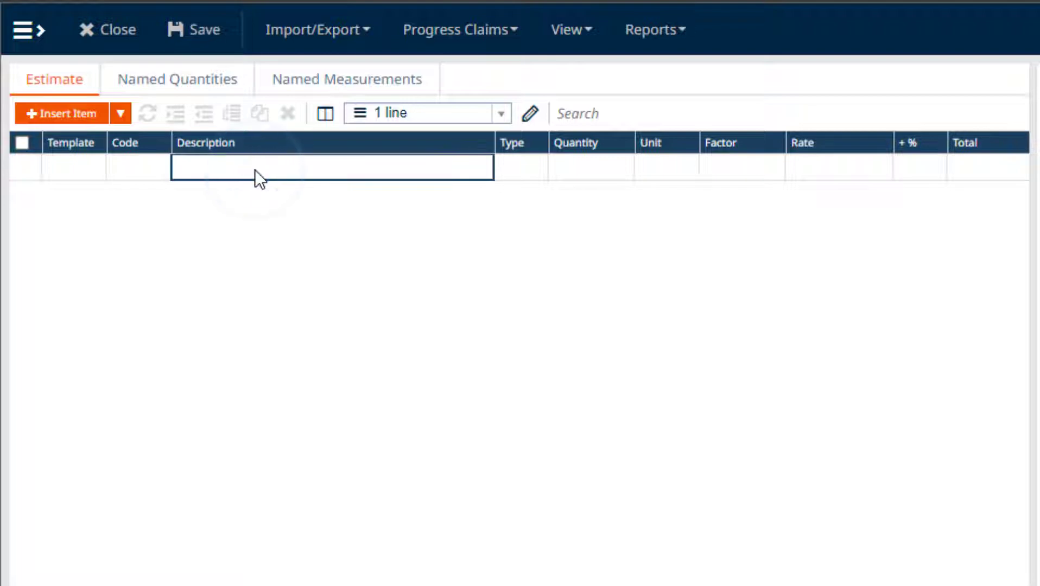
{"action": "left_click", "coordinate": [121, 114]}
{"action": "left_click", "coordinate": [59, 144]}
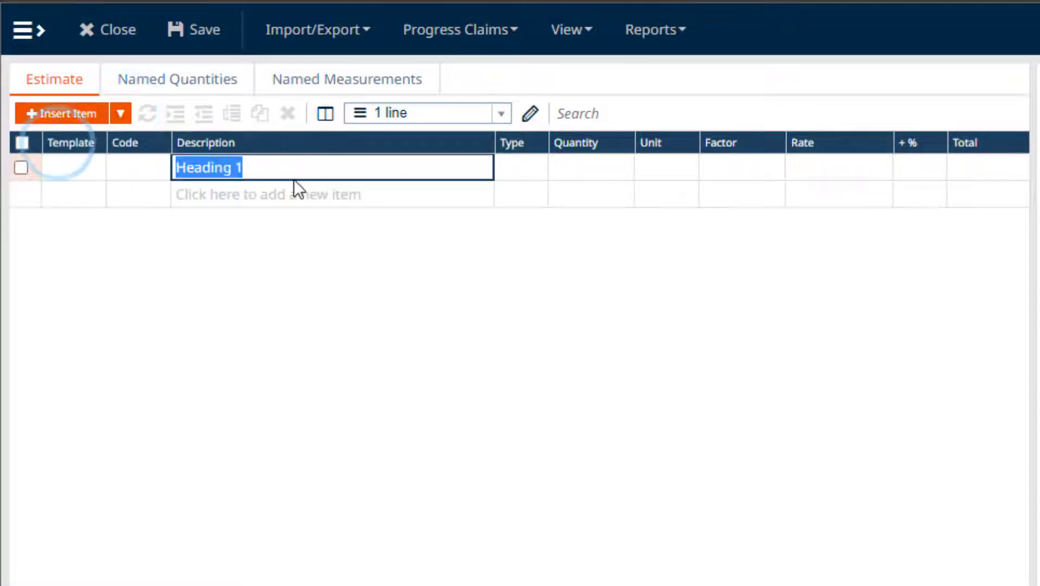
{"action": "type", "text": "Painting"}
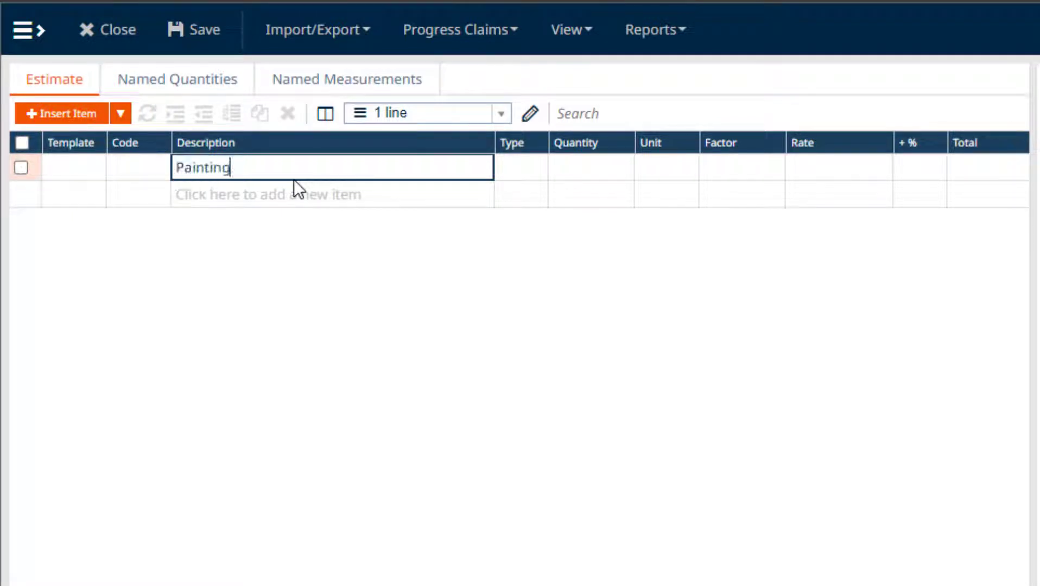
Step: Add a Ceilings item under Painting with the type Service and the unit m2
{"action": "left_click", "coordinate": [257, 194]}
{"action": "type", "text": "Ceilings"}
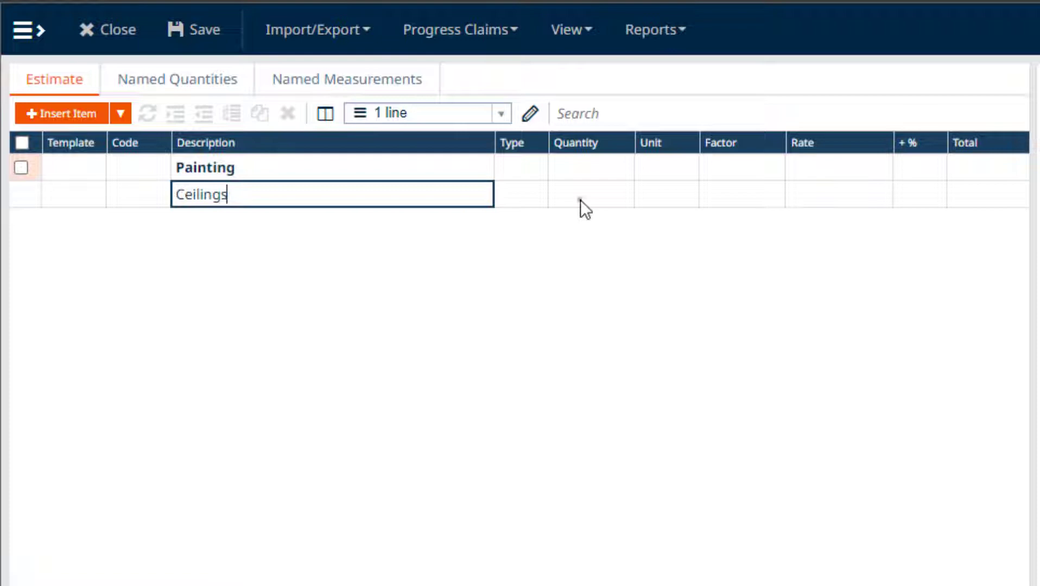
{"action": "left_click", "coordinate": [529, 195]}
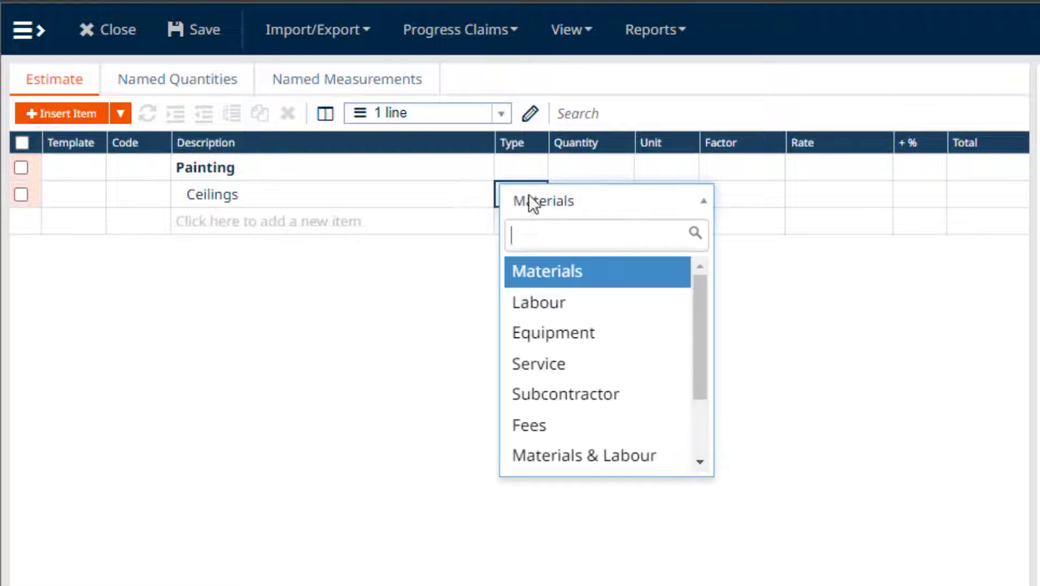
{"action": "type", "text": "ser"}
{"action": "key", "text": "Return"}
{"action": "left_click", "coordinate": [666, 194]}
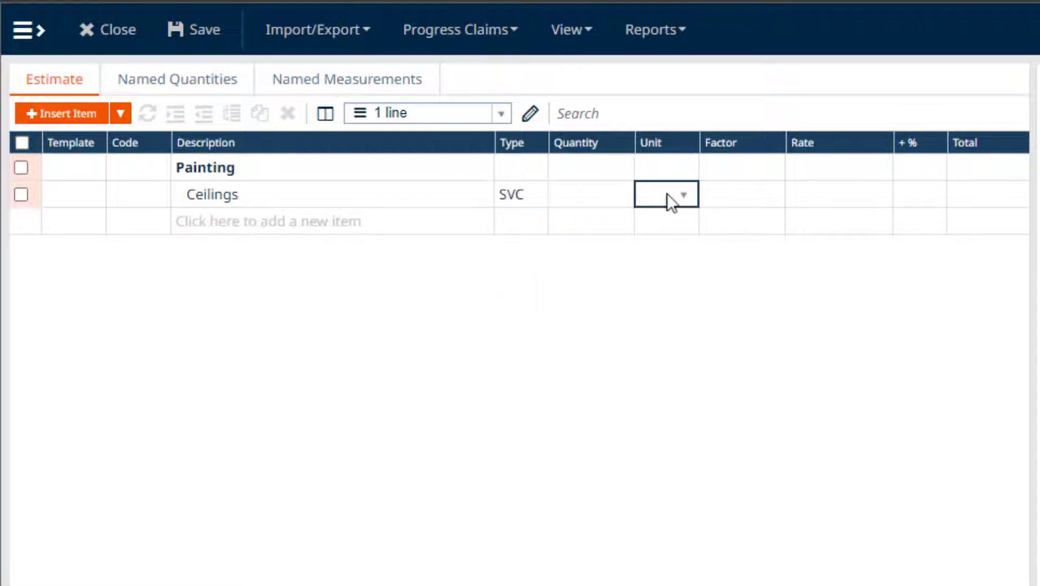
{"action": "left_click", "coordinate": [666, 193]}
{"action": "left_click", "coordinate": [703, 327]}
Step: Add a walls item below Ceilings with the type Service and the unit m2
{"action": "left_click", "coordinate": [275, 223]}
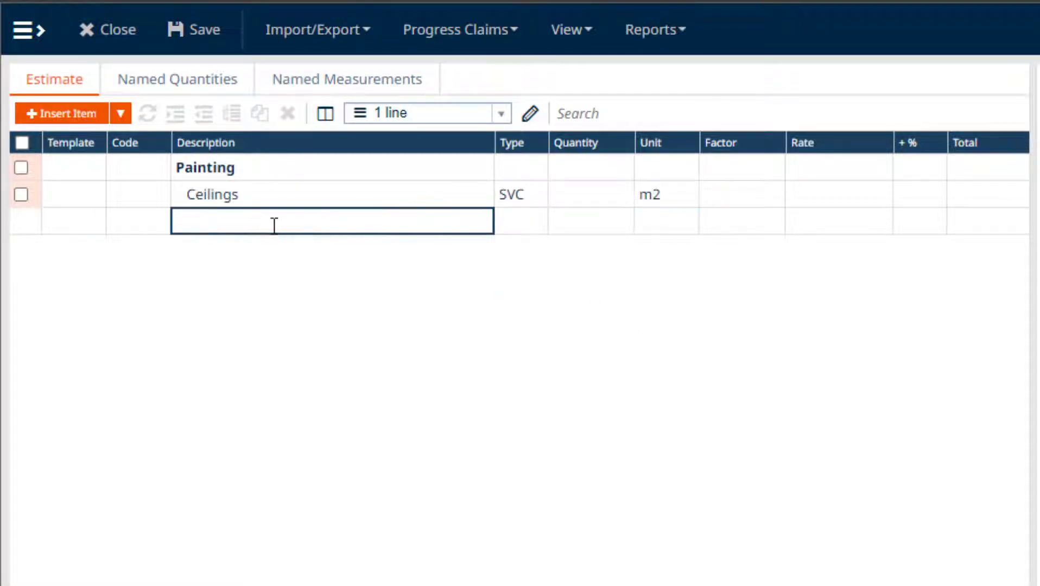
{"action": "left_click", "coordinate": [531, 227]}
{"action": "left_click", "coordinate": [564, 392]}
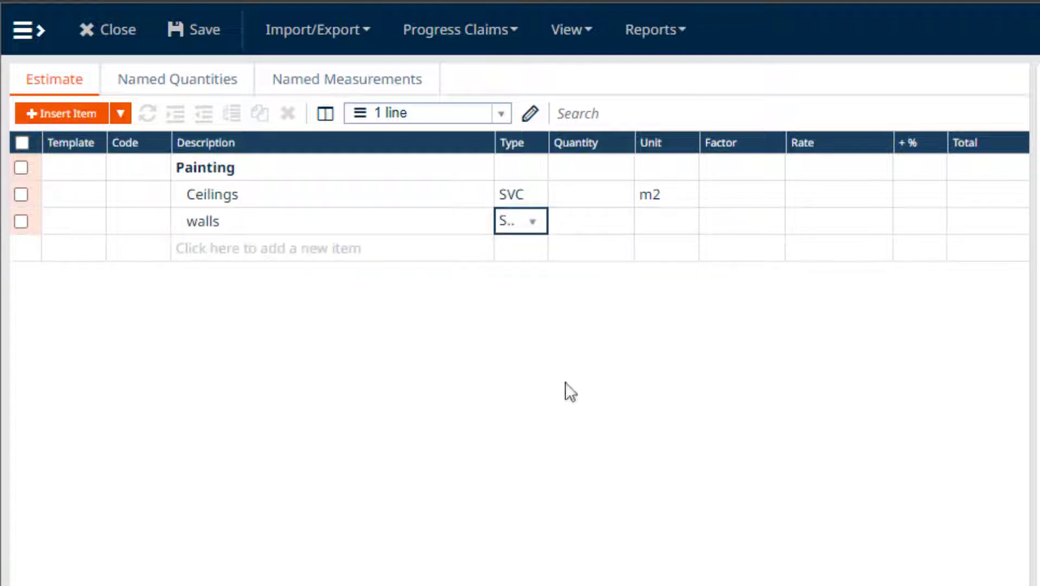
{"action": "left_click", "coordinate": [689, 232]}
{"action": "key", "text": "Down"}
{"action": "key", "text": "Down"}
{"action": "key", "text": "Return"}
Step: Insert a second heading named Flooring below the painting items
{"action": "left_click", "coordinate": [304, 249]}
{"action": "left_click", "coordinate": [121, 113]}
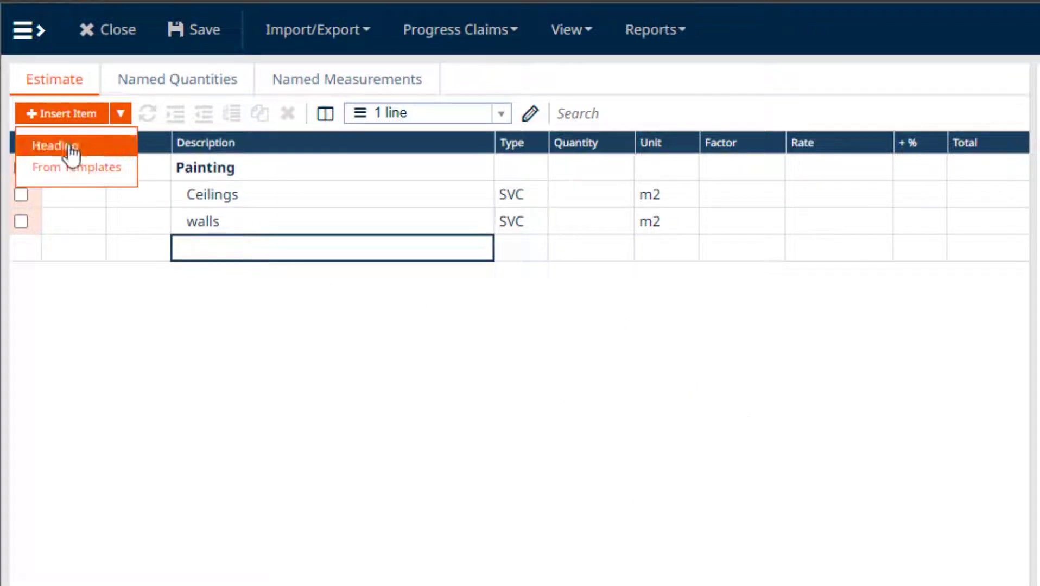
{"action": "left_click", "coordinate": [60, 145]}
{"action": "type", "text": "Flooring"}
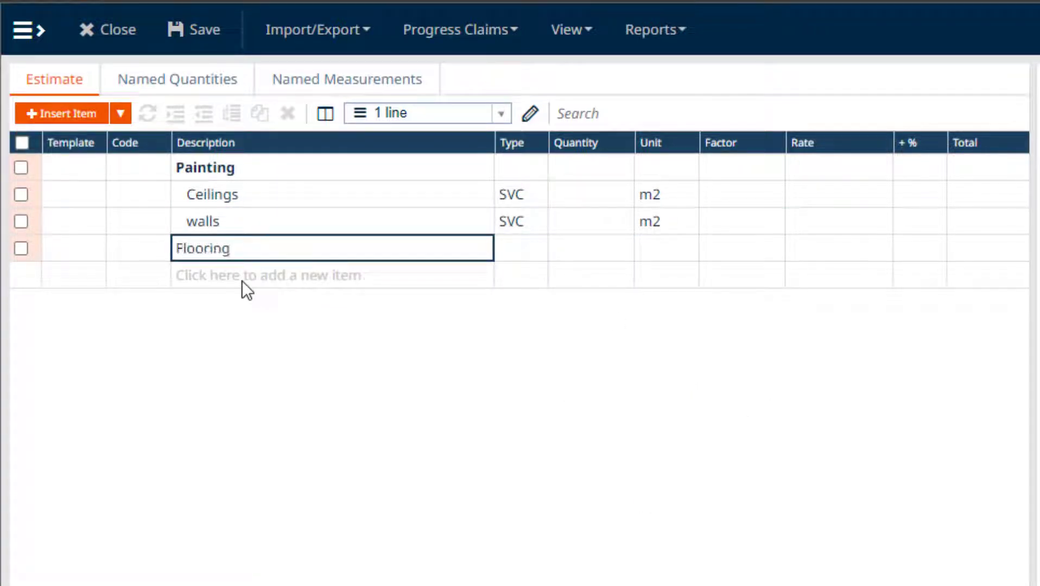
Step: Add a Tiles item under Flooring with the type Subcontractor and the unit m2
{"action": "left_click", "coordinate": [243, 280]}
{"action": "type", "text": "Tiles"}
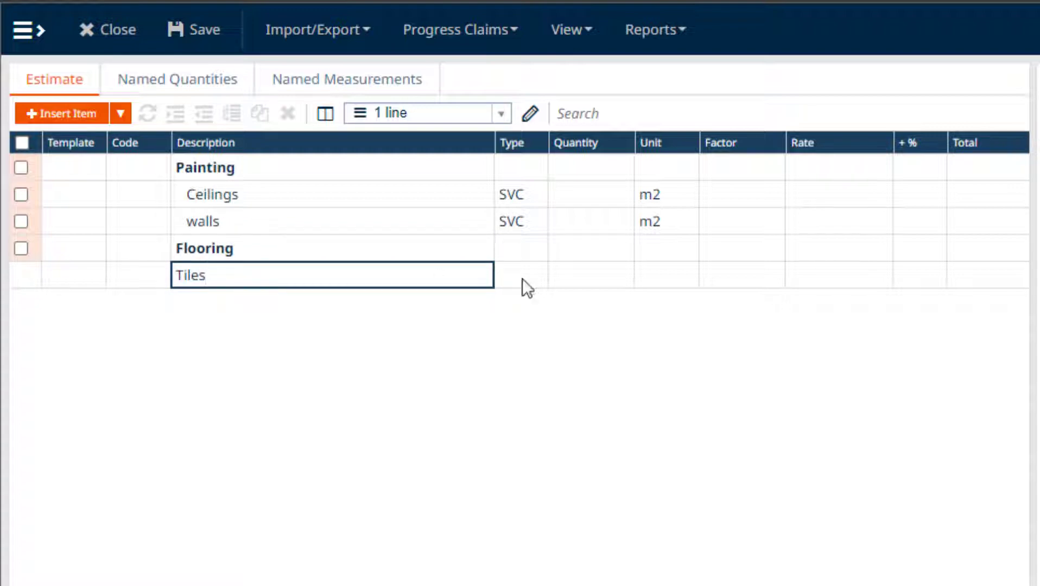
{"action": "left_click", "coordinate": [522, 279]}
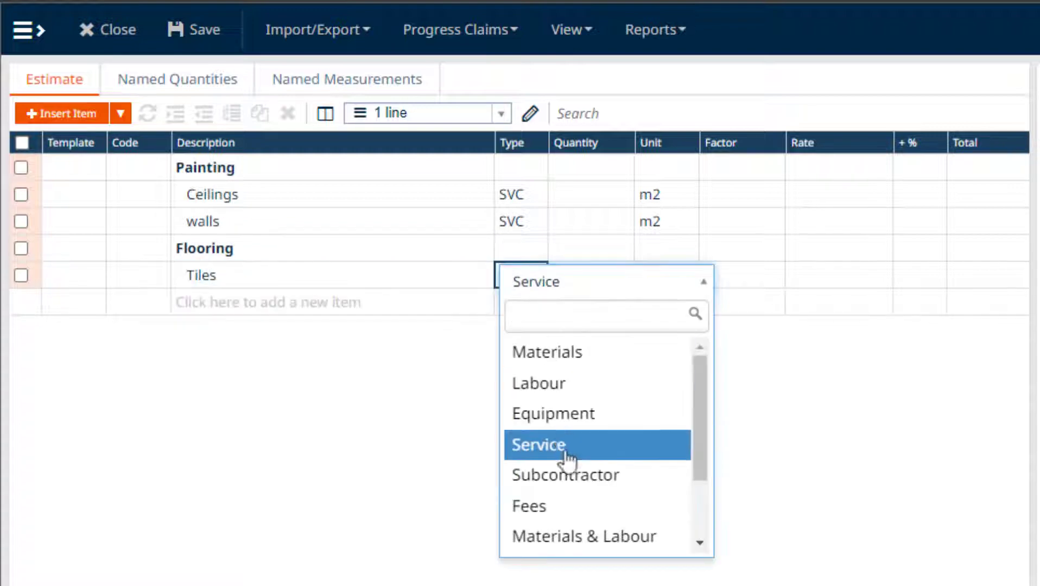
{"action": "left_click", "coordinate": [566, 473]}
{"action": "left_click", "coordinate": [652, 279]}
{"action": "left_click", "coordinate": [700, 417]}
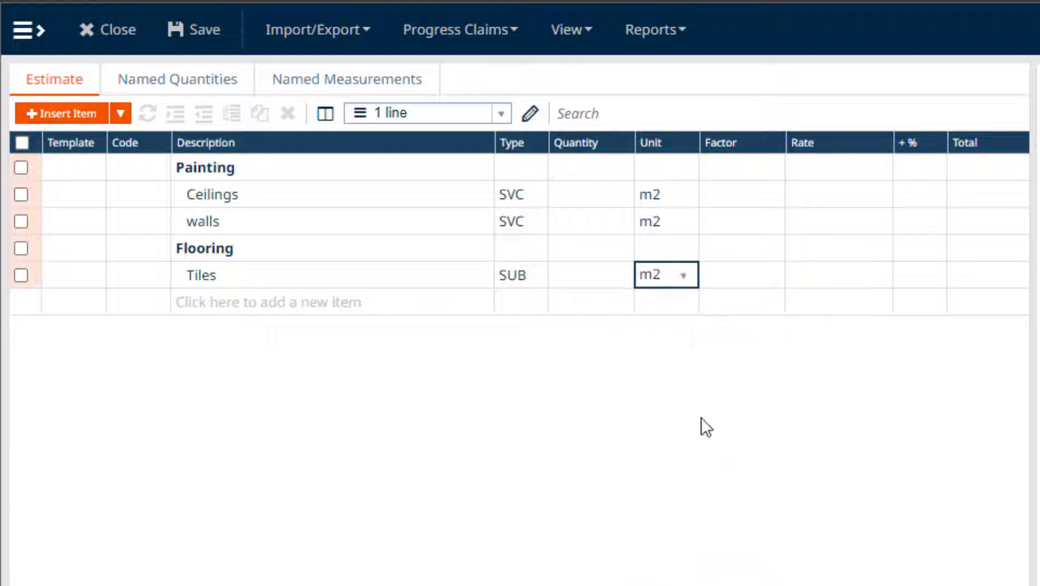
Step: Add a Timber item below Tiles and set its type to Subcontractor
{"action": "left_click", "coordinate": [244, 305]}
{"action": "type", "text": "Timber"}
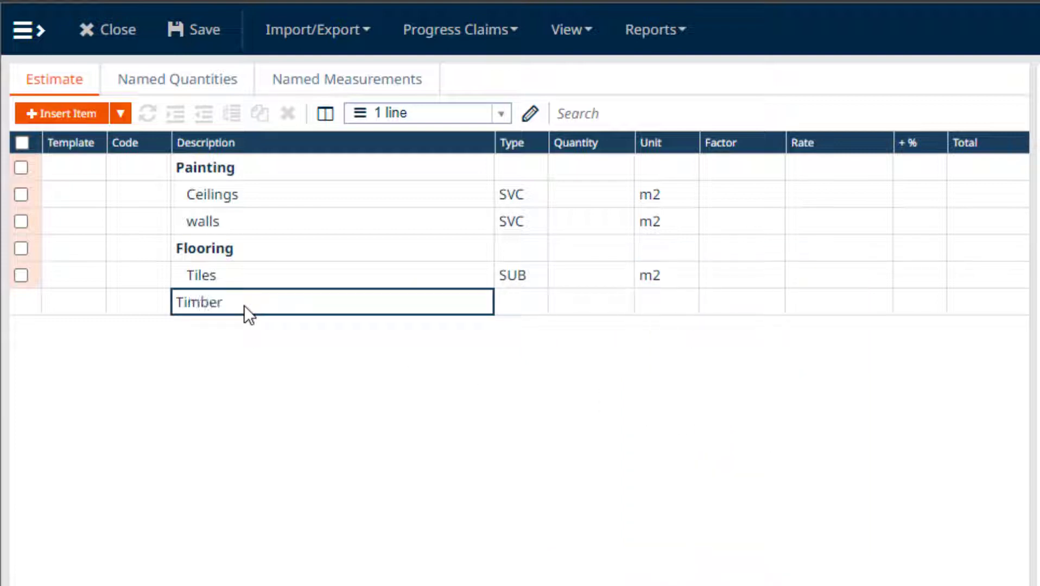
{"action": "left_click", "coordinate": [524, 306]}
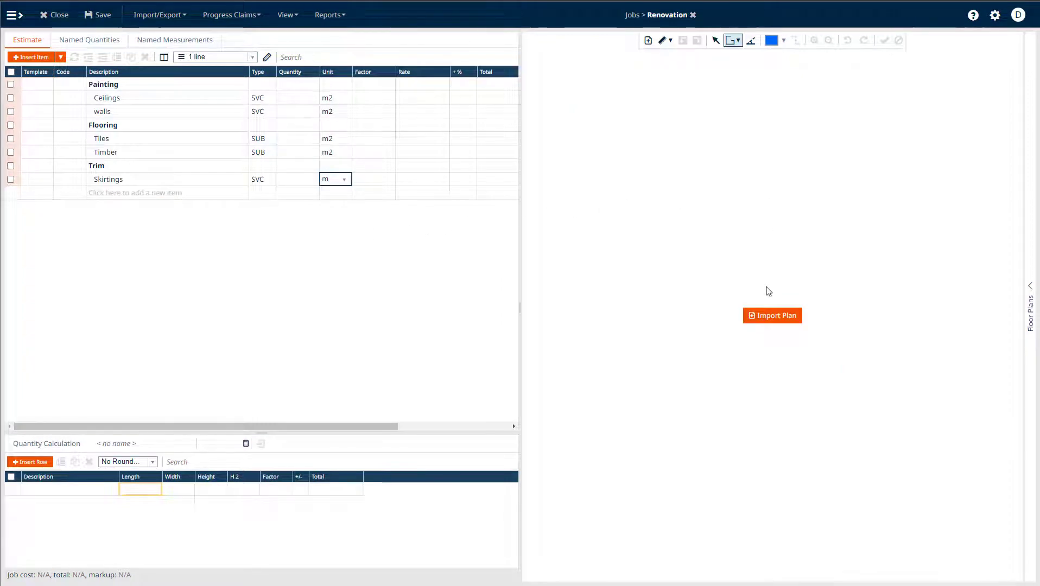
Step: Import Costnminer Sample.pdf as a plan and add its first page in vector format
{"action": "left_click", "coordinate": [763, 320]}
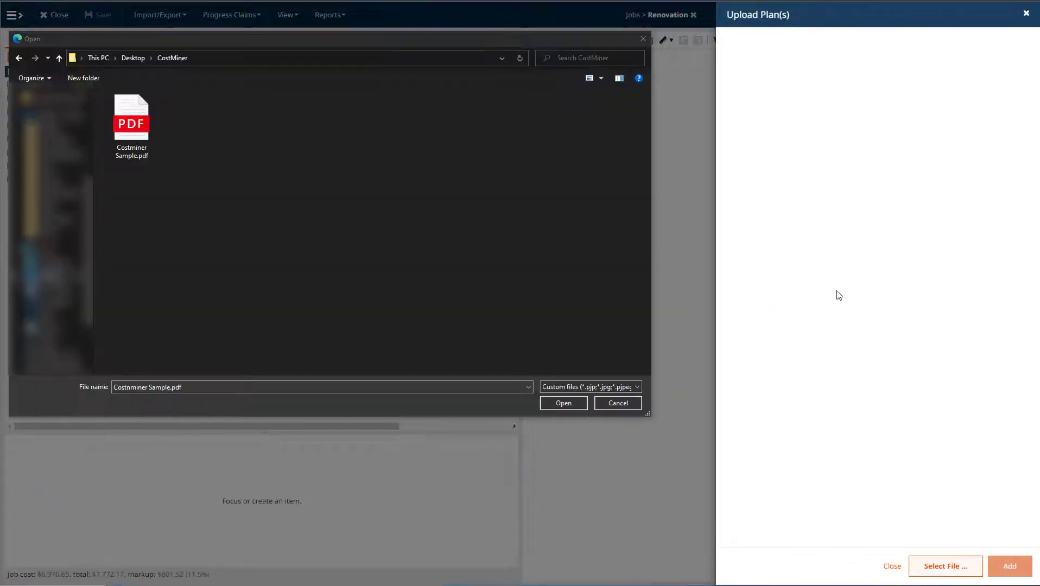
{"action": "left_click", "coordinate": [133, 128]}
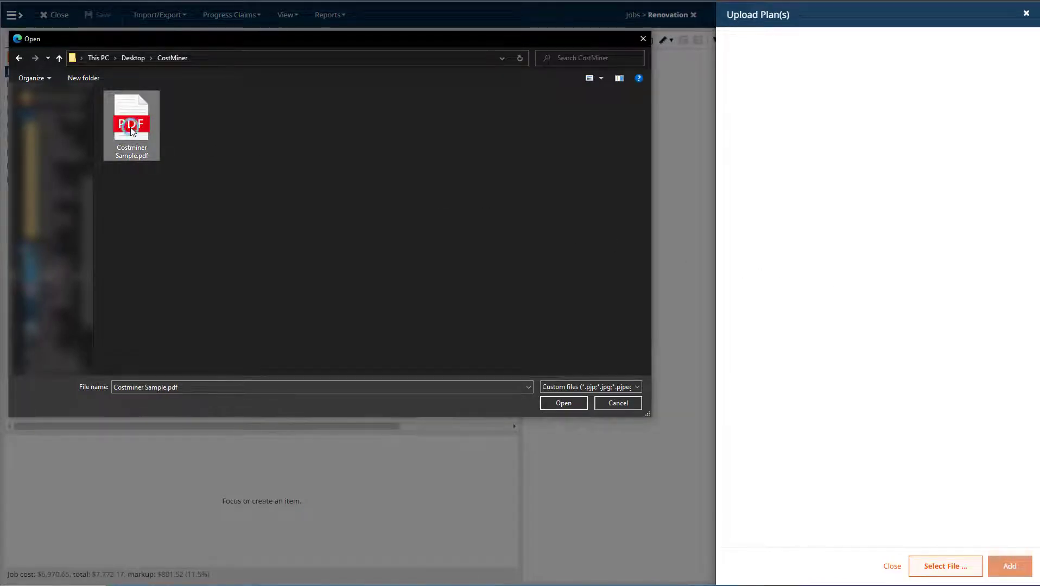
{"action": "left_click", "coordinate": [559, 404]}
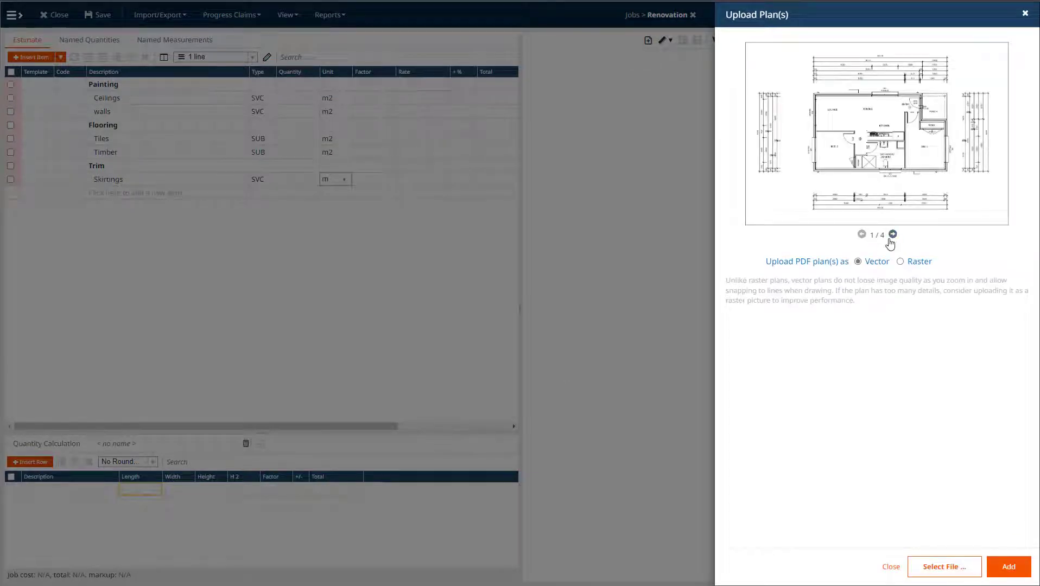
{"action": "left_click", "coordinate": [1008, 566]}
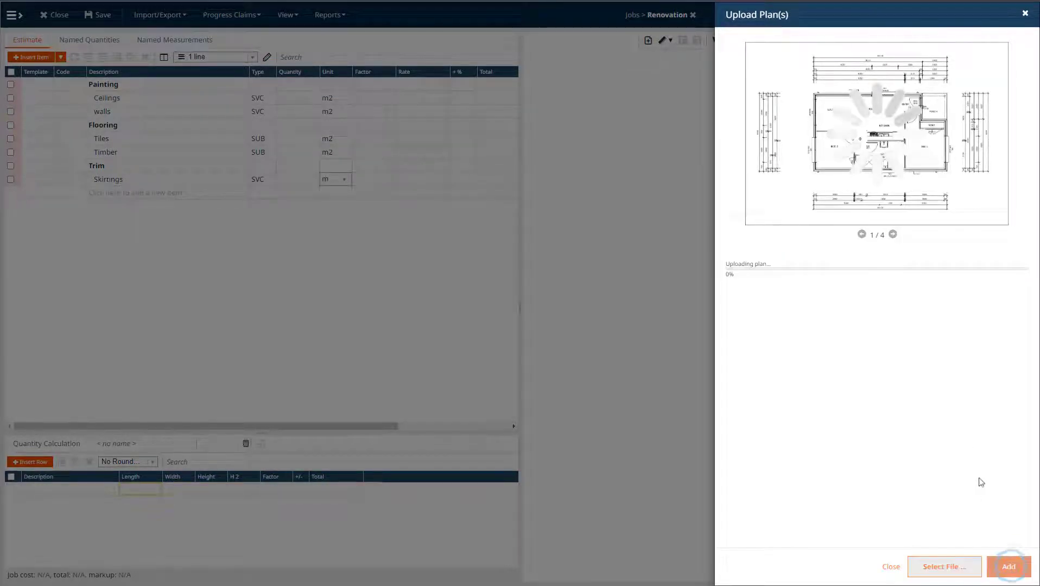
Step: Add pages 3 and 4 of the PDF as vector plans, skipping page 2, and finish the upload
{"action": "left_click", "coordinate": [893, 235]}
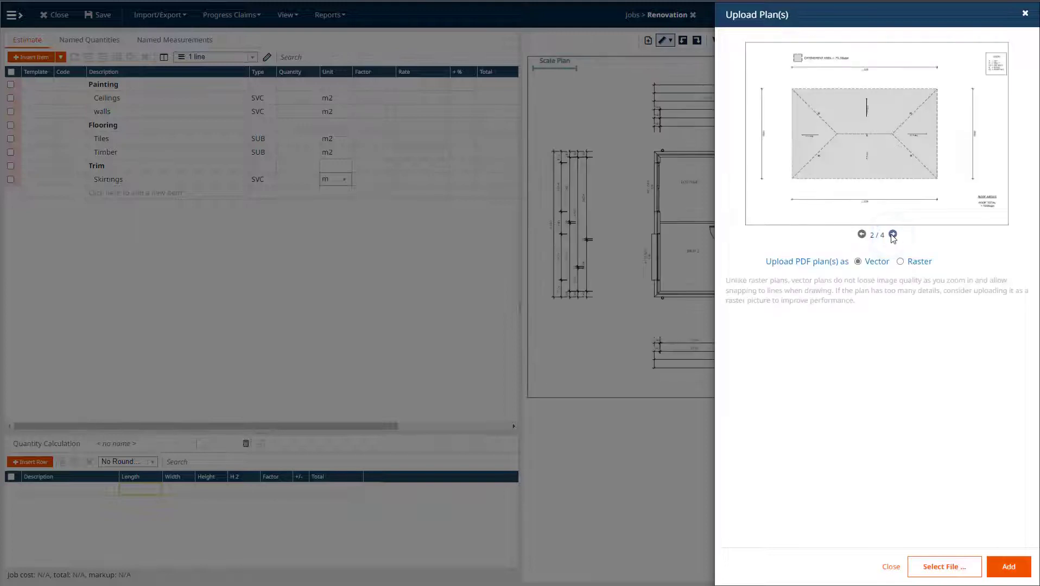
{"action": "left_click", "coordinate": [893, 234]}
{"action": "left_click", "coordinate": [1007, 566]}
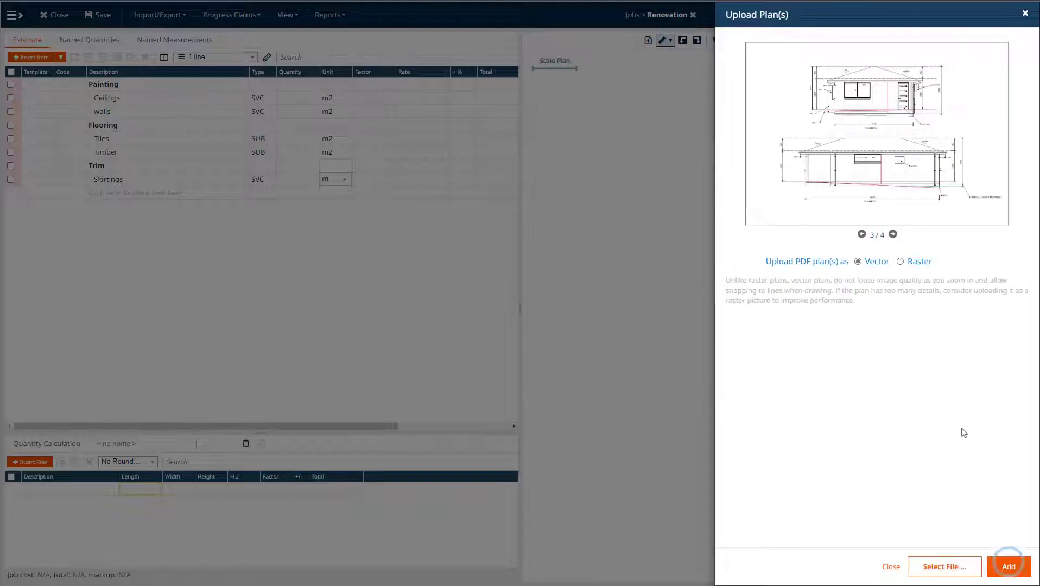
{"action": "left_click", "coordinate": [893, 235]}
{"action": "left_click", "coordinate": [1011, 567]}
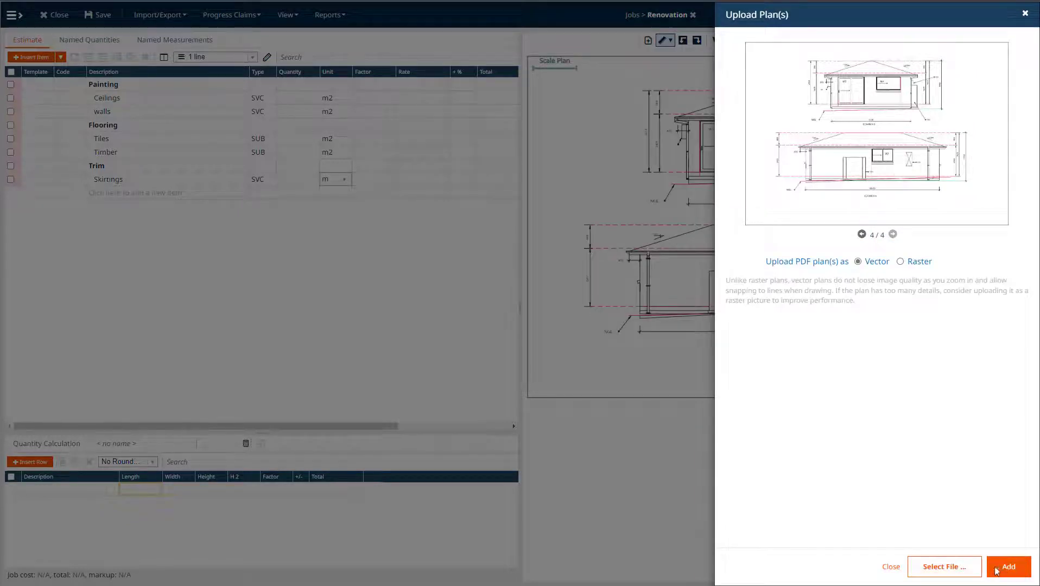
{"action": "left_click", "coordinate": [890, 567]}
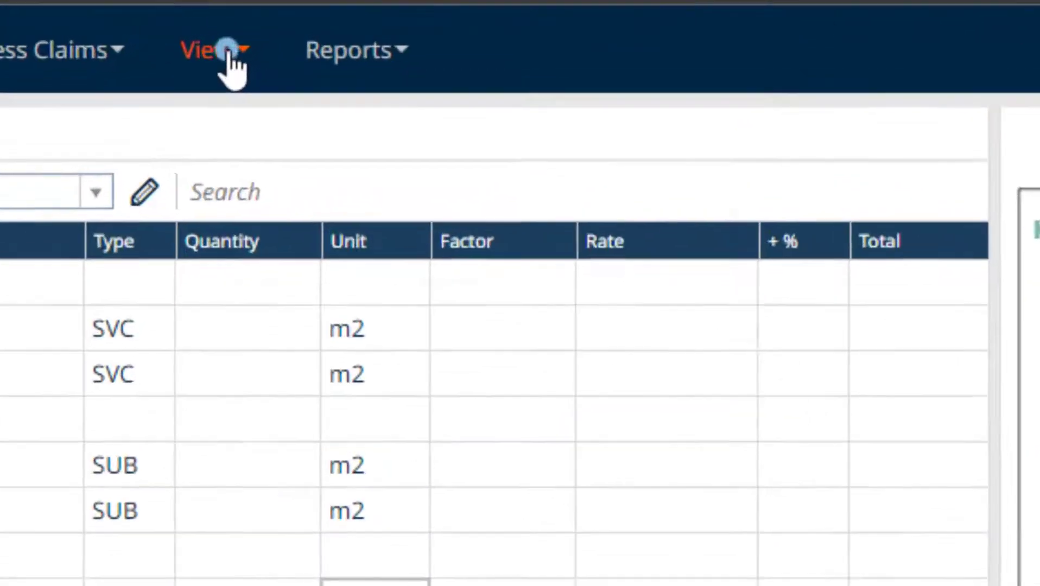
Step: Switch the estimate's column view to Quantifying
{"action": "left_click", "coordinate": [292, 18]}
{"action": "left_click", "coordinate": [447, 156]}
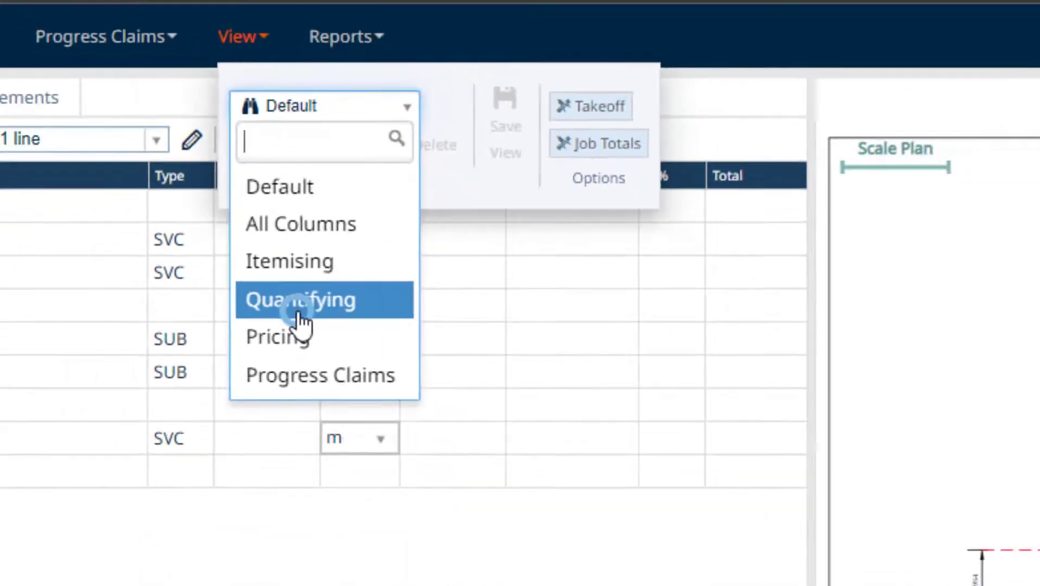
{"action": "left_click", "coordinate": [289, 459]}
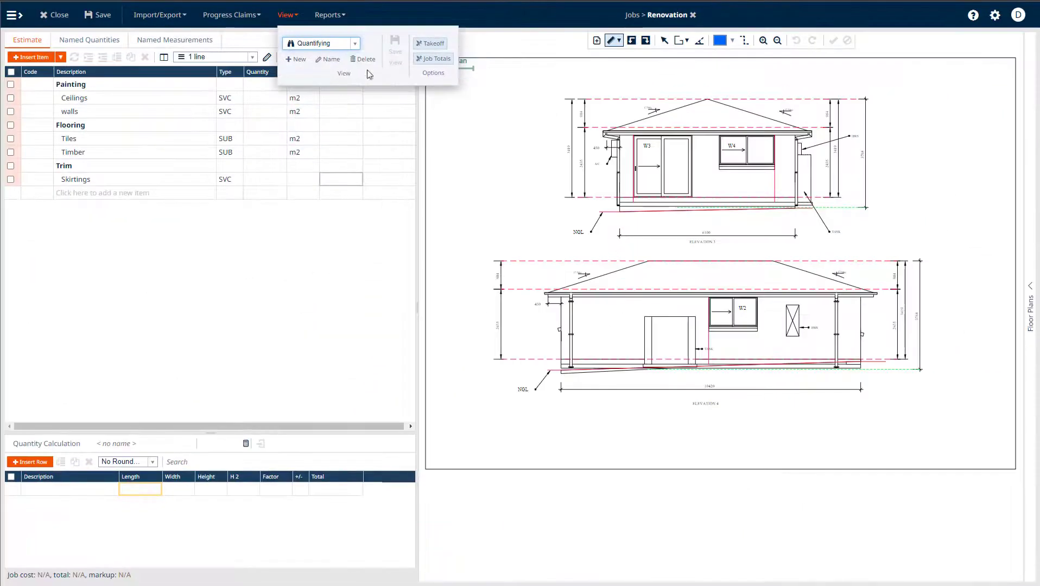
{"action": "left_click", "coordinate": [288, 14]}
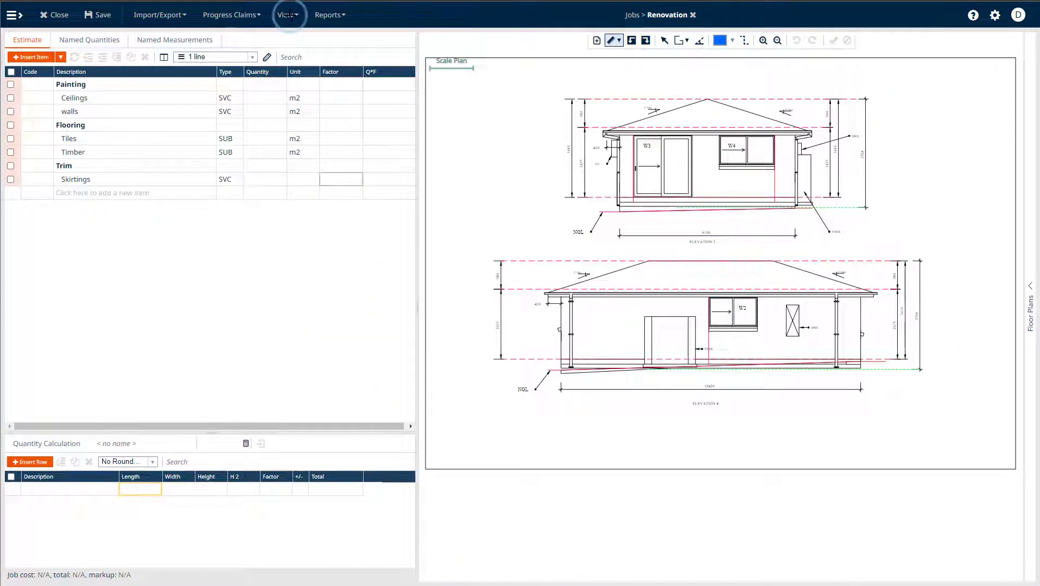
Step: Display the floor plan Costnminer Sample 001 and hide the list of floor plans
{"action": "left_click", "coordinate": [1033, 291]}
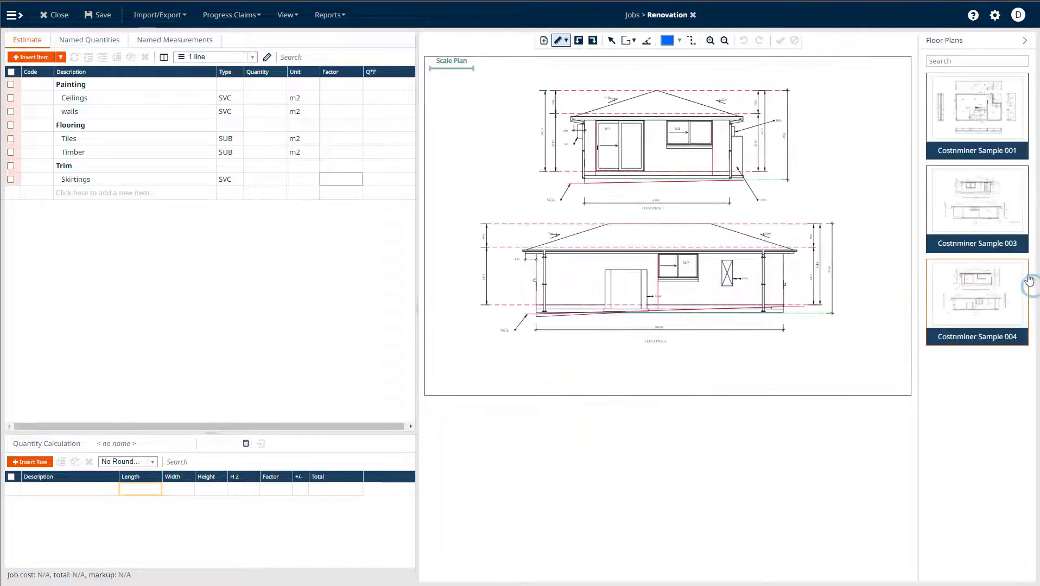
{"action": "left_click", "coordinate": [959, 118]}
{"action": "left_click", "coordinate": [1025, 40]}
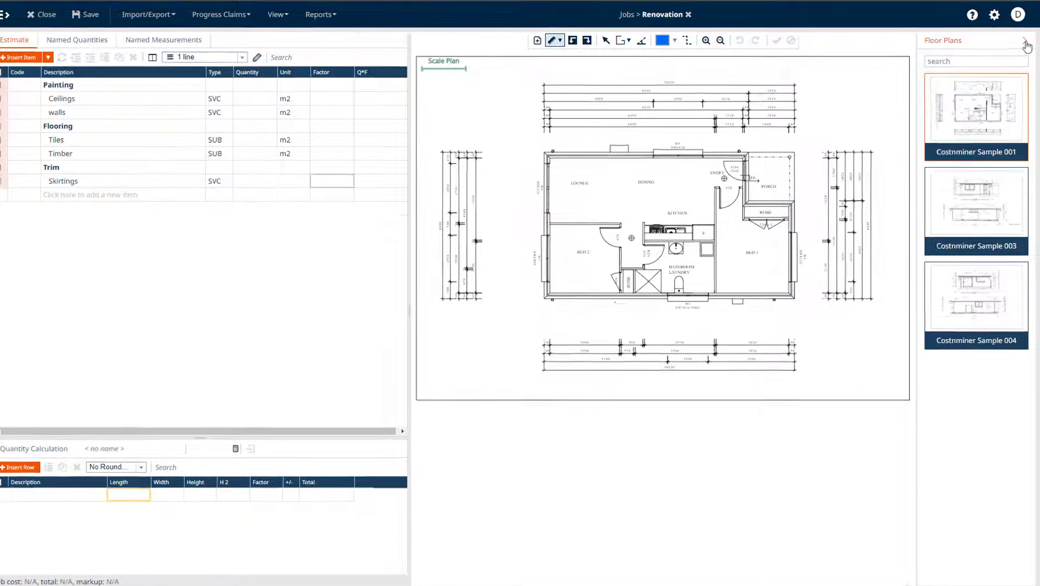
{"action": "scroll", "coordinate": [536, 101], "scroll_direction": "up", "scroll_amount": 5}
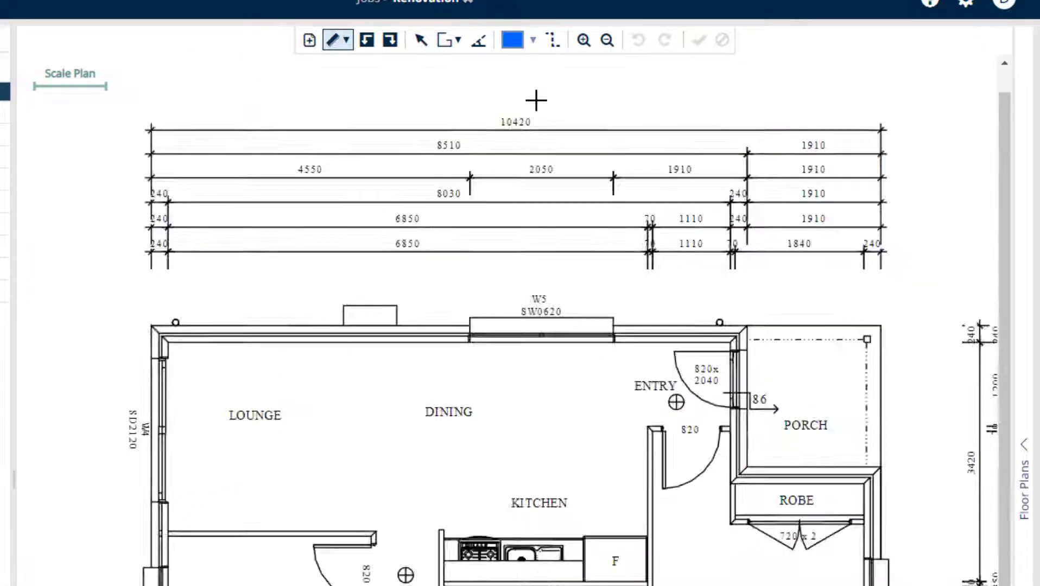
Step: Scale the plan between the two ends of the overall 10420 dimension line, entering a distance of 10.240
{"action": "left_click_drag", "start_coordinate": [134, 133], "coordinate": [602, 232]}
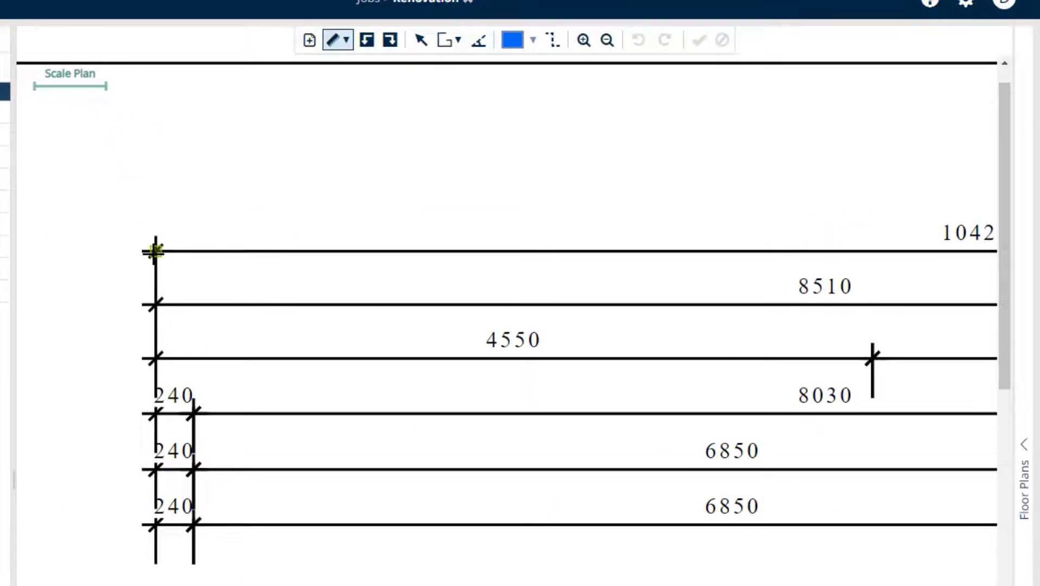
{"action": "left_click", "coordinate": [155, 251]}
{"action": "left_click_drag", "start_coordinate": [894, 228], "coordinate": [23, 265]}
{"action": "left_click", "coordinate": [936, 289]}
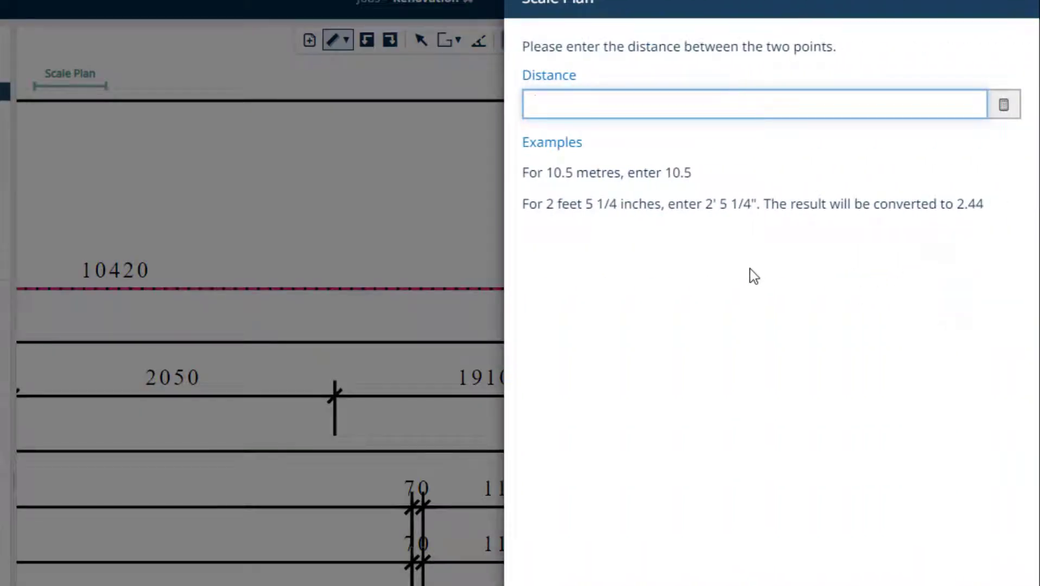
{"action": "type", "text": "10.240"}
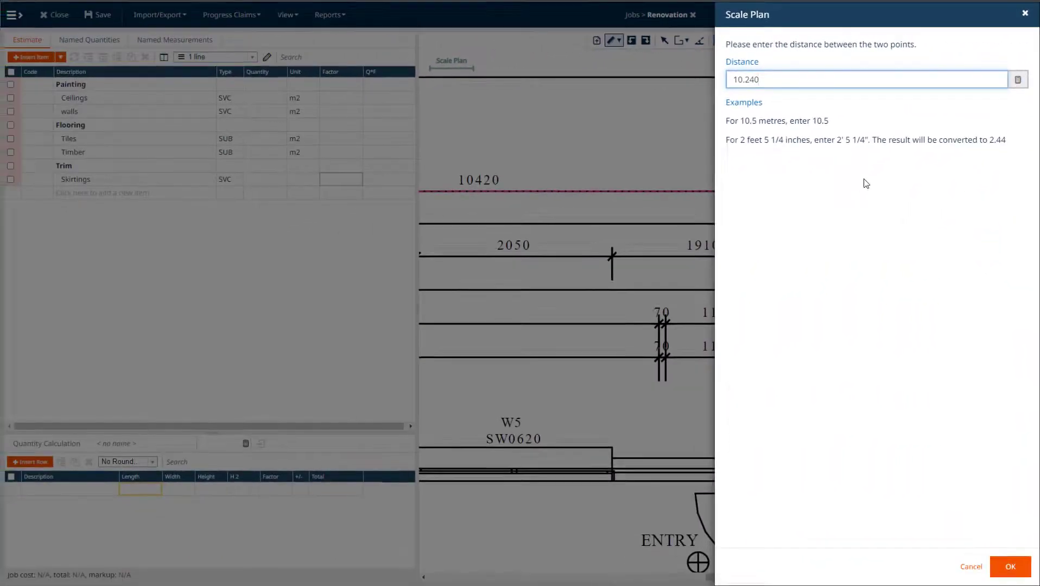
{"action": "left_click", "coordinate": [1009, 567]}
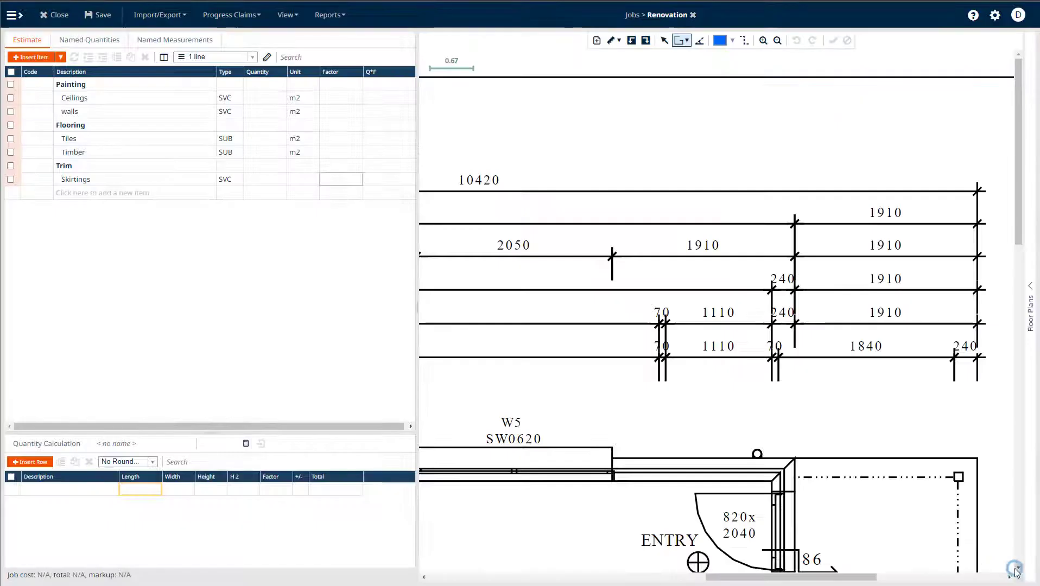
Step: Start an area trace for the Ceilings quantity, running along the upper wall from the lounge corner to the entry corner
{"action": "scroll", "coordinate": [501, 143], "scroll_direction": "down", "scroll_amount": 1}
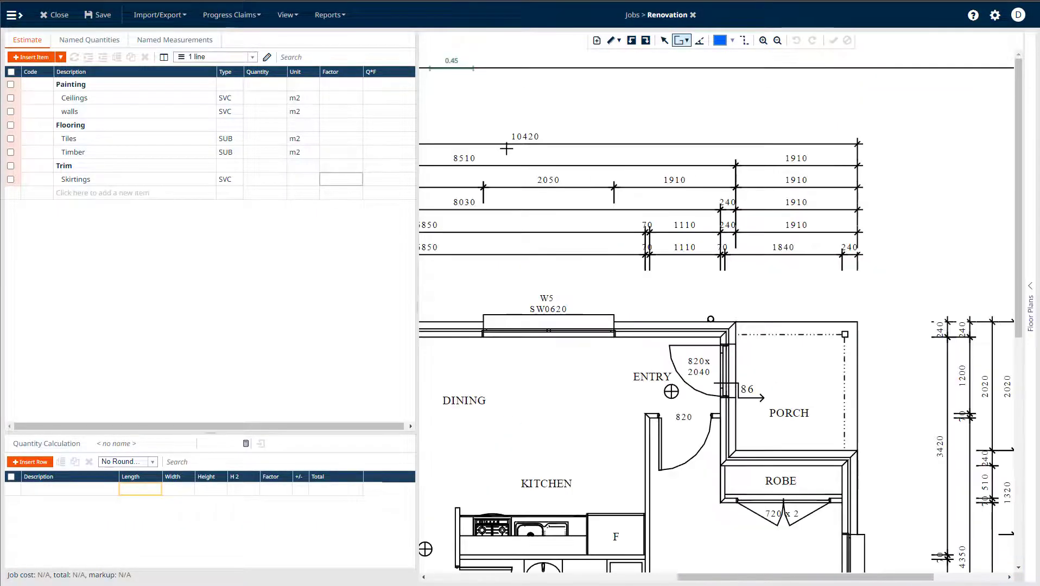
{"action": "scroll", "coordinate": [508, 151], "scroll_direction": "down", "scroll_amount": 1}
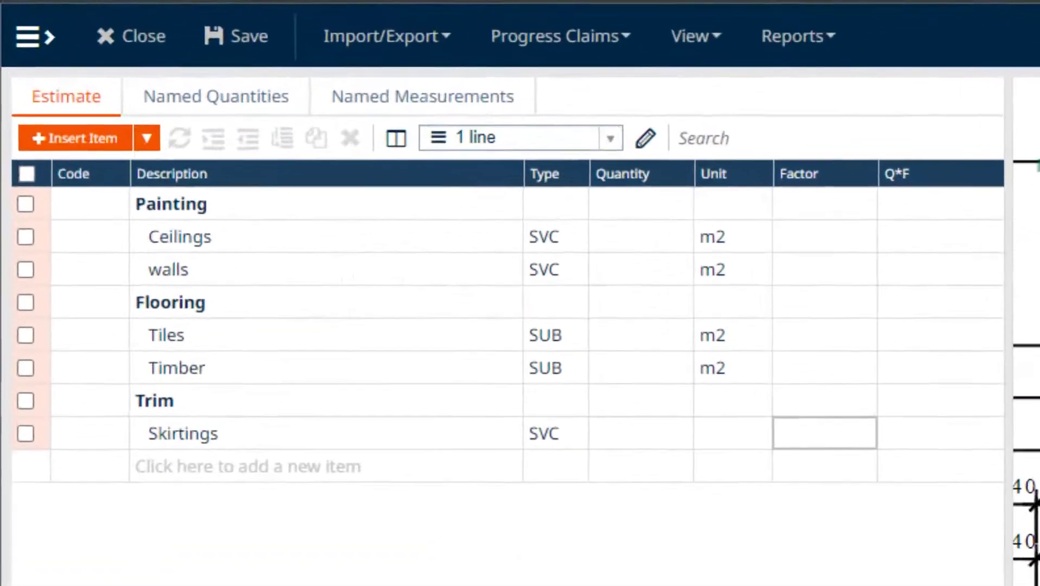
{"action": "left_click", "coordinate": [649, 253]}
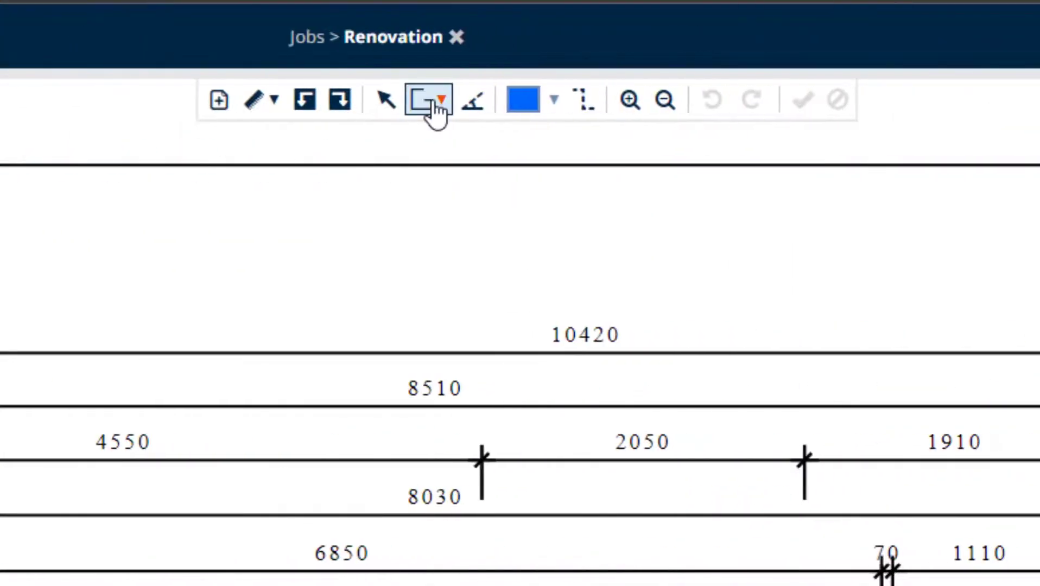
{"action": "left_click", "coordinate": [437, 112]}
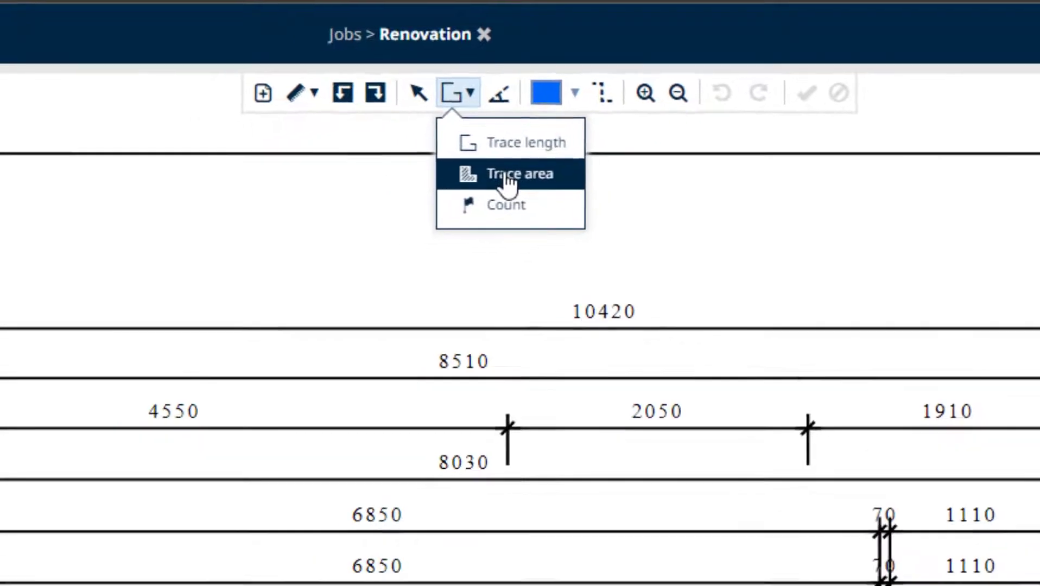
{"action": "left_click", "coordinate": [481, 187]}
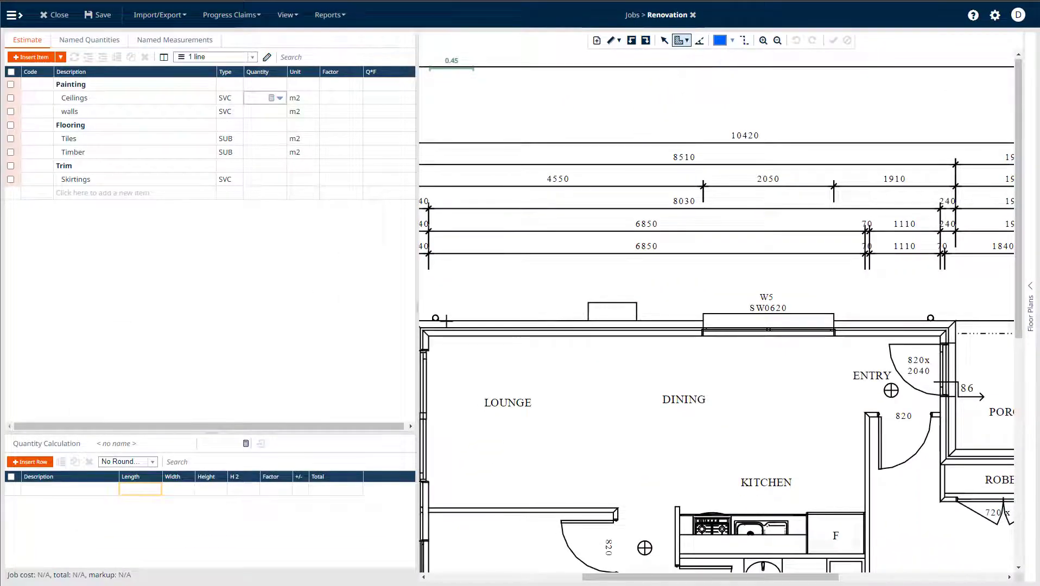
{"action": "left_click_drag", "start_coordinate": [462, 374], "coordinate": [559, 342]}
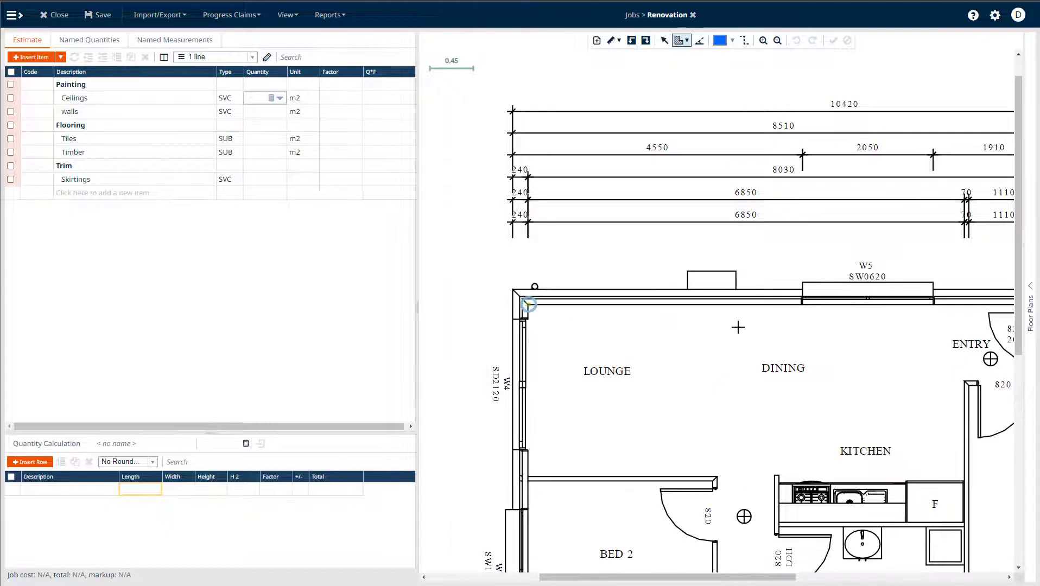
{"action": "scroll", "coordinate": [696, 302], "scroll_direction": "up", "scroll_amount": 5}
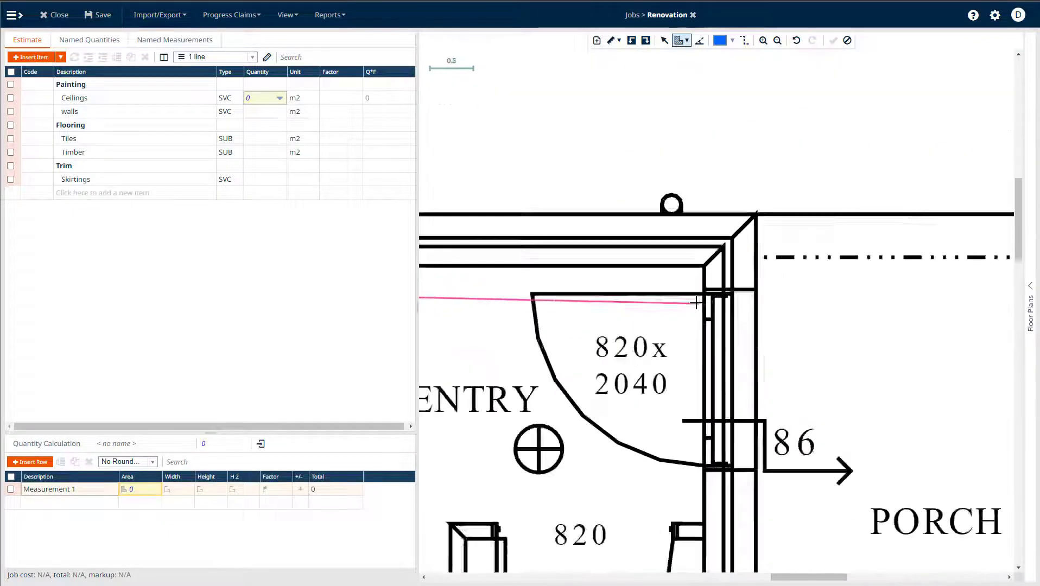
{"action": "scroll", "coordinate": [696, 302], "scroll_direction": "up", "scroll_amount": 2}
{"action": "left_click", "coordinate": [706, 245]}
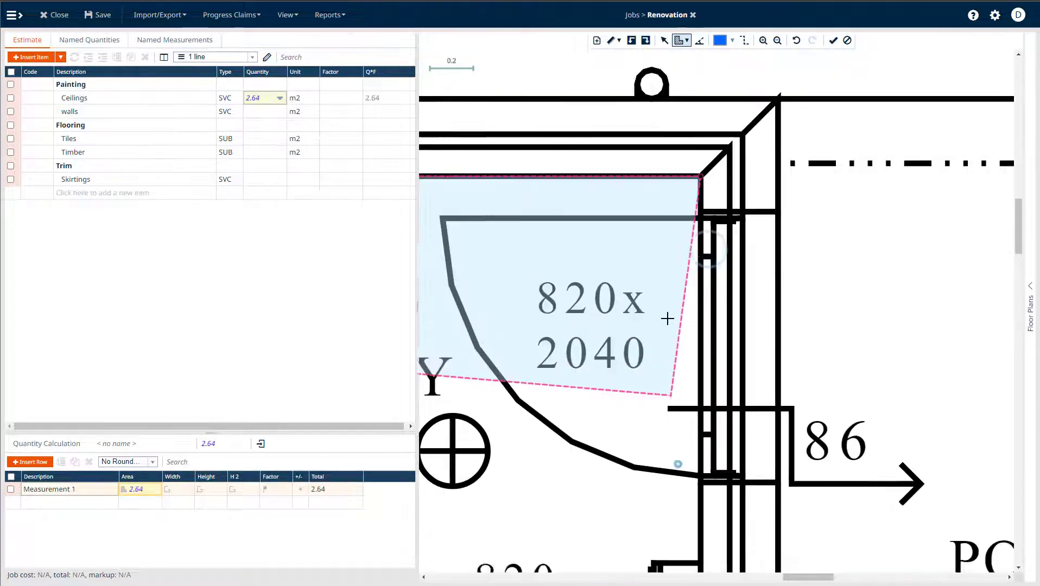
Step: Continue the Ceilings area trace around the entry and along the kitchen wall to the corner behind the fridge
{"action": "scroll", "coordinate": [666, 320], "scroll_direction": "down", "scroll_amount": 3}
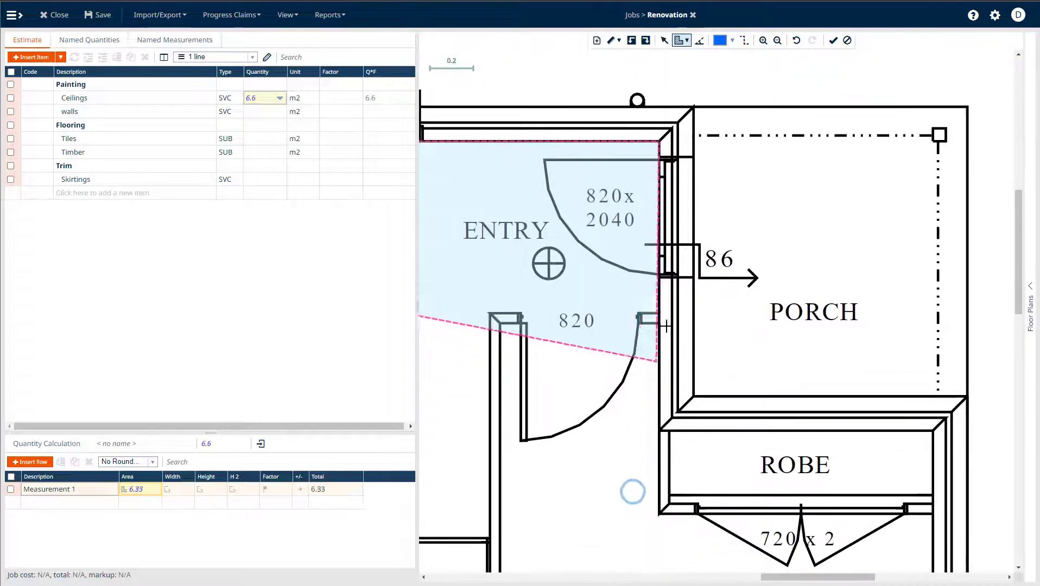
{"action": "left_click", "coordinate": [658, 313]}
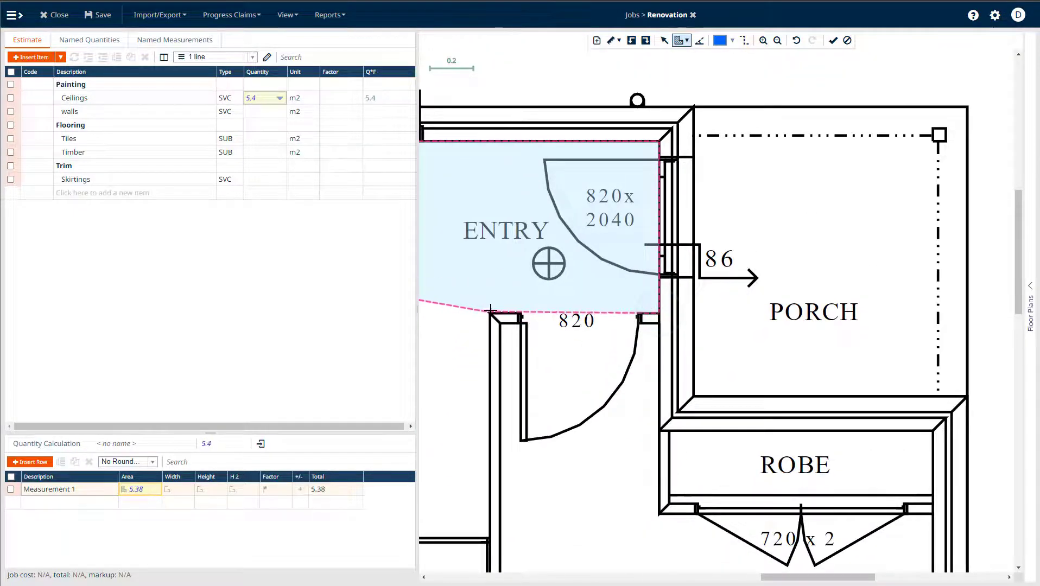
{"action": "left_click", "coordinate": [490, 313]}
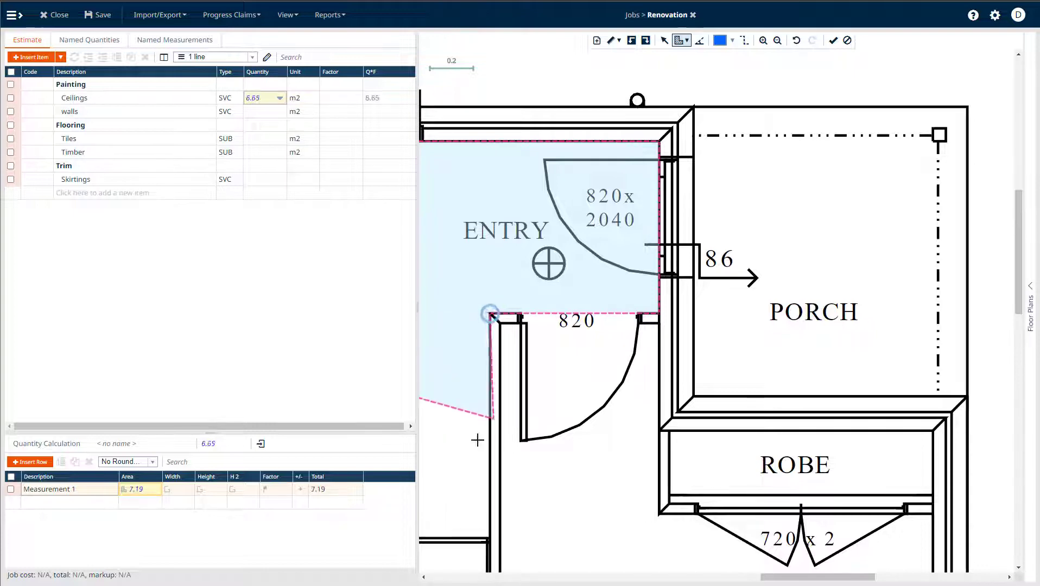
{"action": "scroll", "coordinate": [477, 440], "scroll_direction": "down", "scroll_amount": 9}
{"action": "scroll", "coordinate": [478, 439], "scroll_direction": "left", "scroll_amount": 8}
{"action": "left_click", "coordinate": [932, 342]}
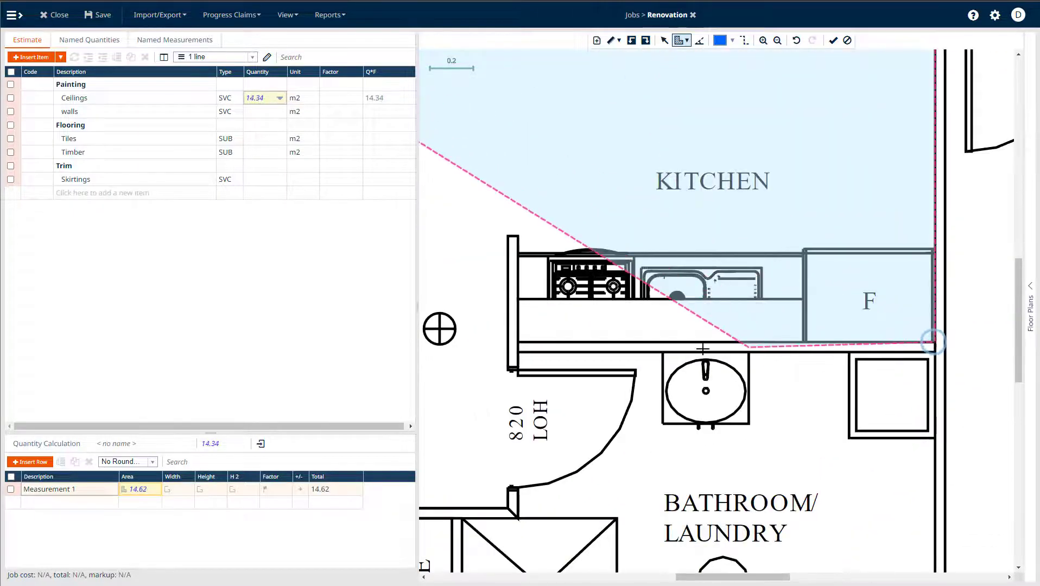
Step: Continue the Ceilings area trace along the kitchen's rear wall, around its end wall and the hallway to the Bed 2 corner
{"action": "left_click", "coordinate": [517, 342]}
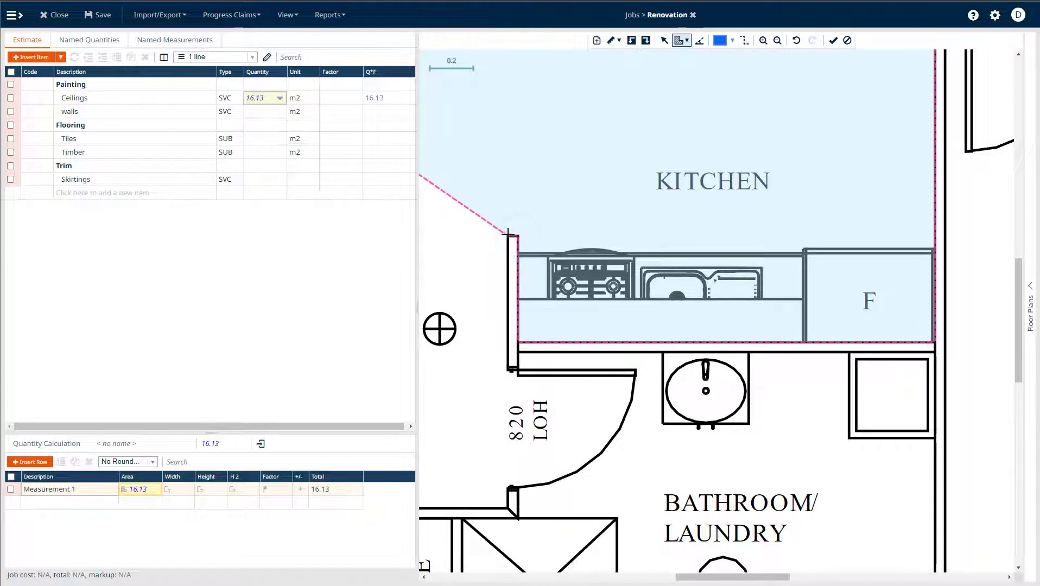
{"action": "left_click", "coordinate": [506, 235]}
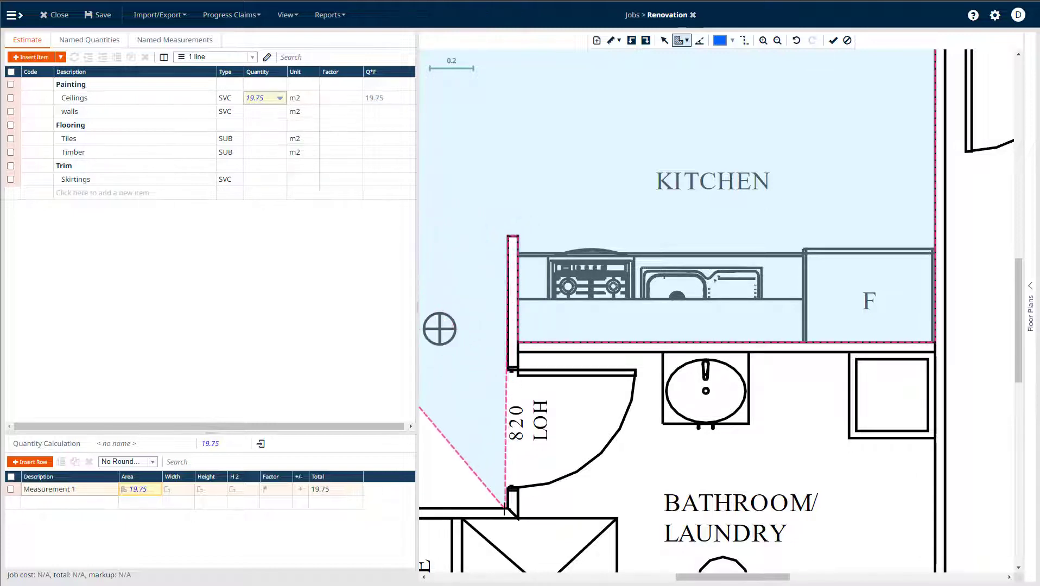
{"action": "left_click", "coordinate": [507, 506]}
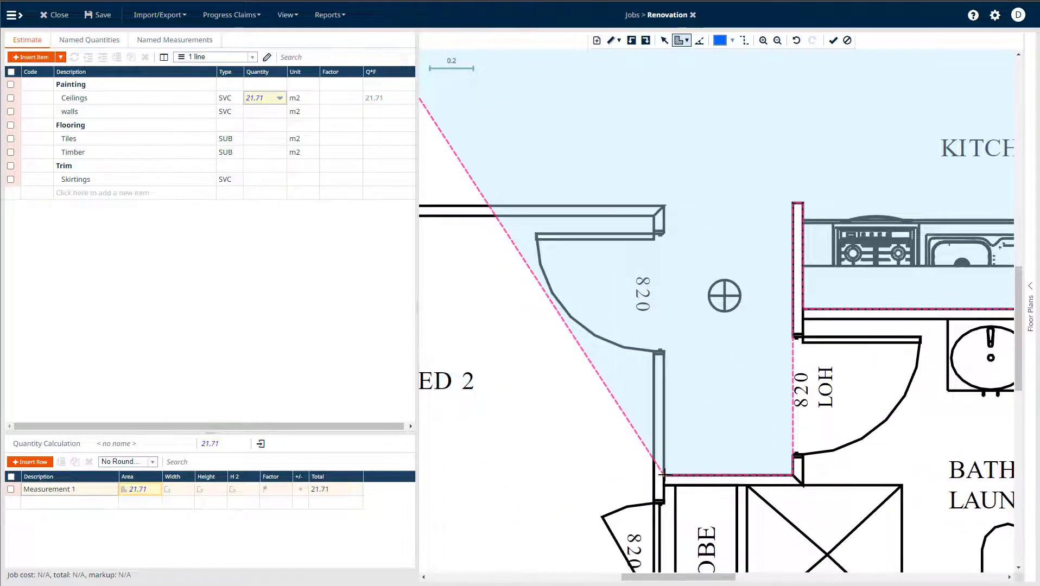
{"action": "left_click", "coordinate": [664, 475]}
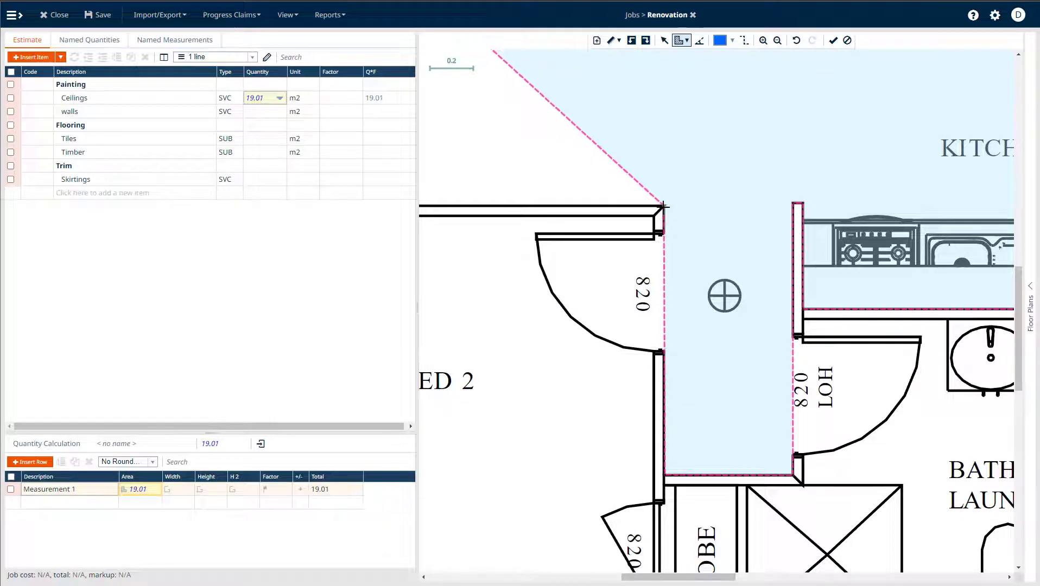
{"action": "left_click", "coordinate": [664, 206]}
Step: Trace along the wall between Bed 2 and the lounge to the outer wall and complete the Ceilings area
{"action": "left_click", "coordinate": [550, 183]}
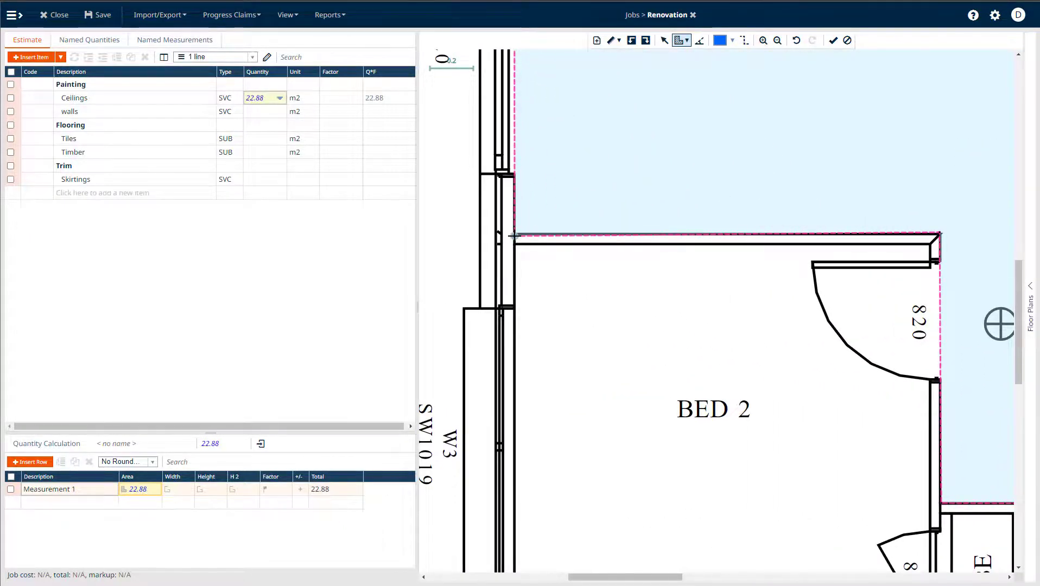
{"action": "left_click", "coordinate": [513, 235]}
{"action": "left_click_drag", "start_coordinate": [599, 103], "coordinate": [622, 406]}
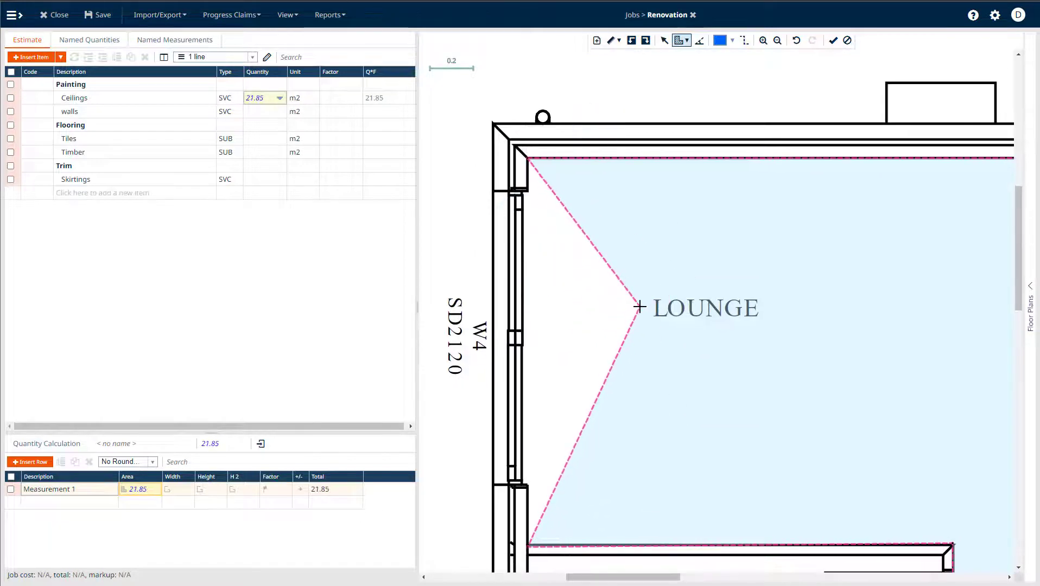
{"action": "key", "text": "Return"}
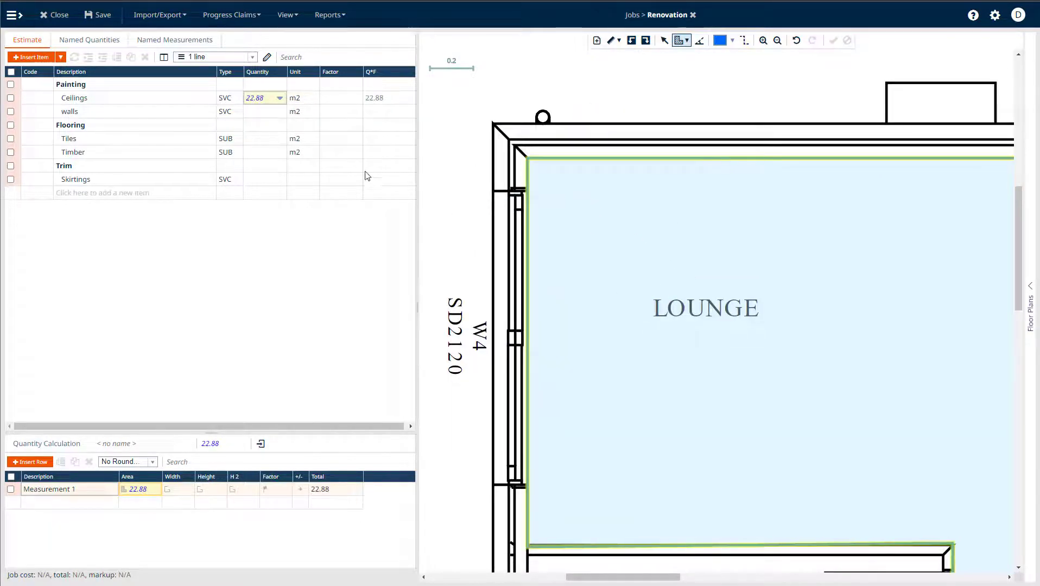
Step: Reuse the traced ceiling outline as the length measurement for the walls quantity and set its height to 3
{"action": "left_click", "coordinate": [261, 111]}
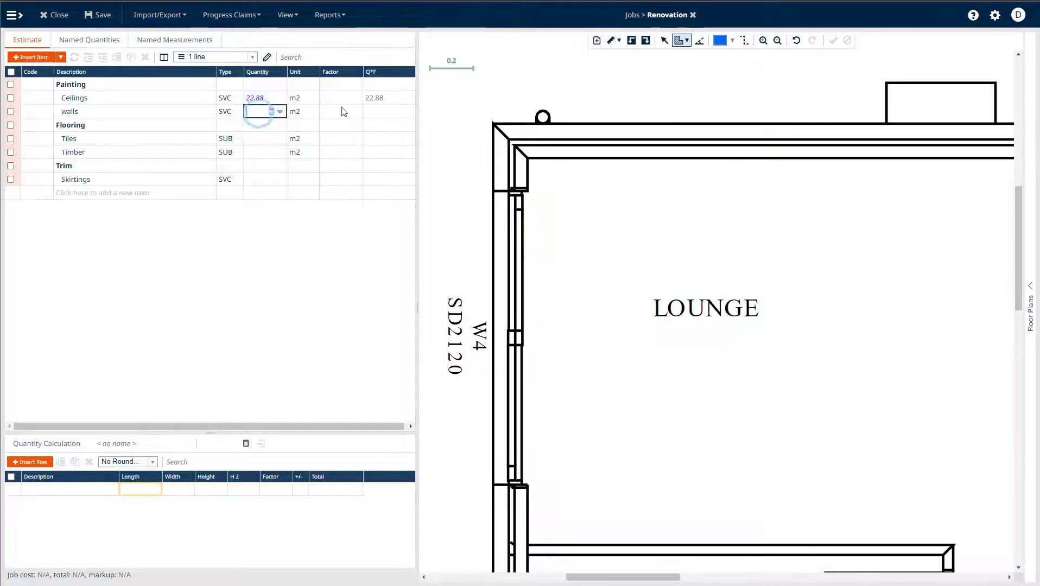
{"action": "left_click", "coordinate": [665, 43]}
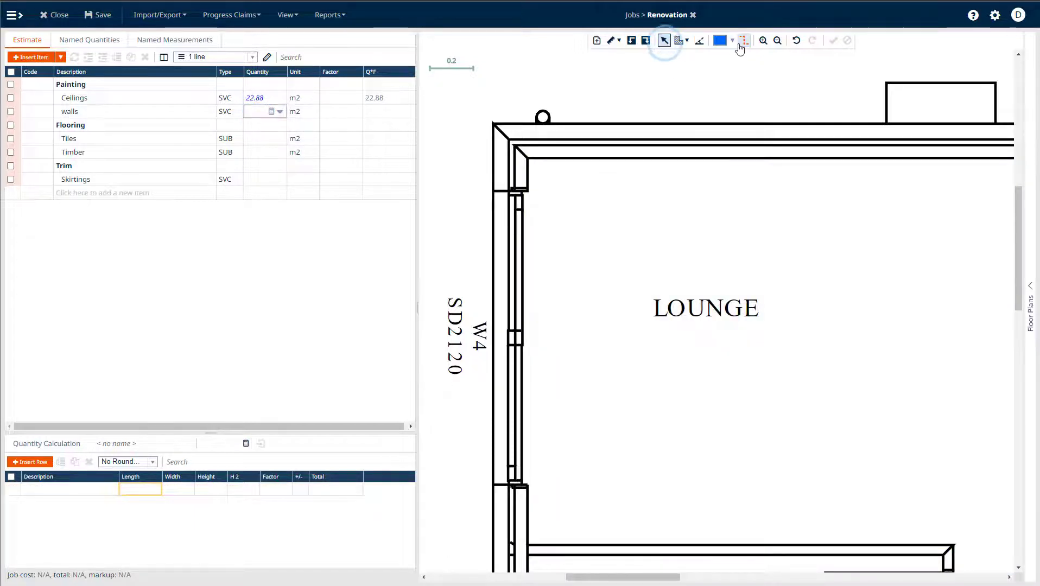
{"action": "left_click", "coordinate": [741, 43]}
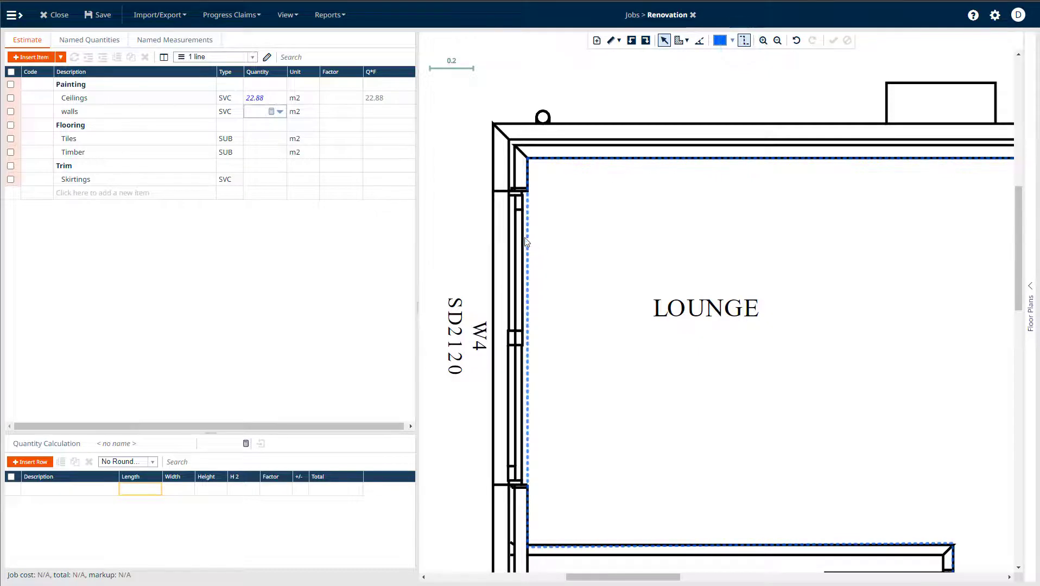
{"action": "left_click_drag", "start_coordinate": [529, 236], "coordinate": [253, 113]}
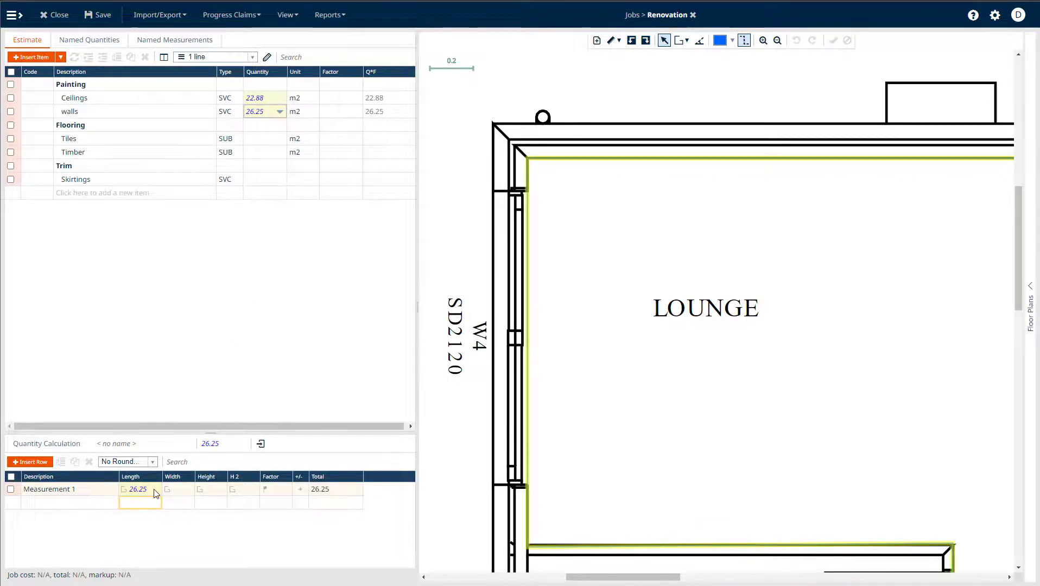
{"action": "left_click", "coordinate": [204, 489]}
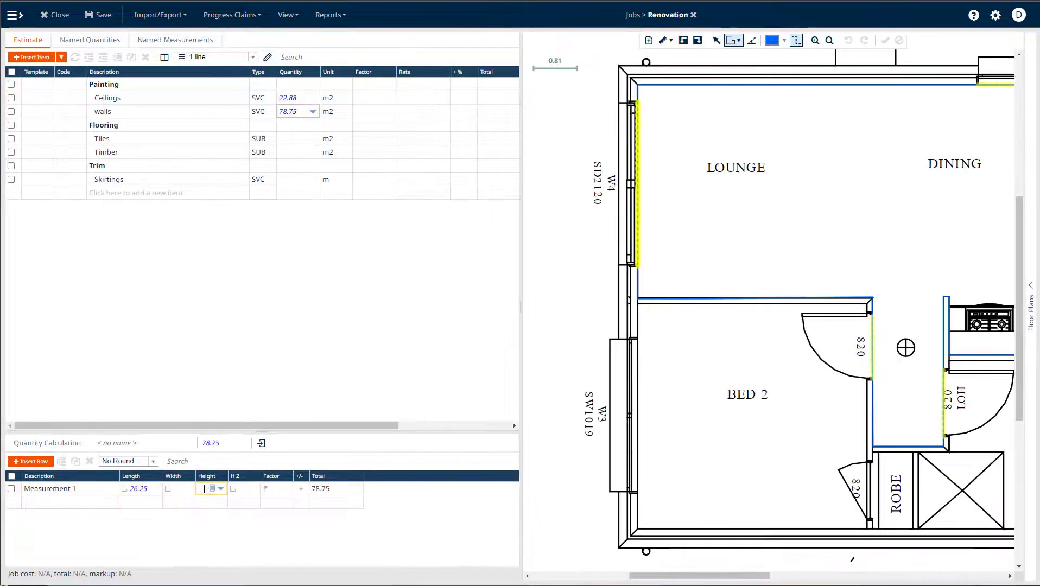
{"action": "type", "text": "3"}
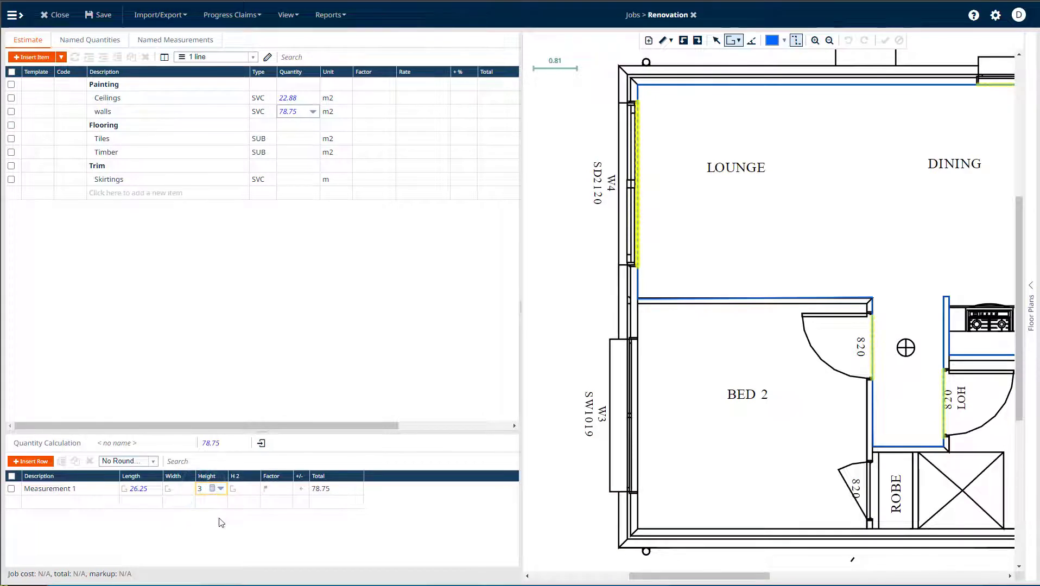
Step: Trace the W4 opening in the lounge as a second walls measurement, set its height to 2.1 and make it a deduction
{"action": "left_click", "coordinate": [144, 504]}
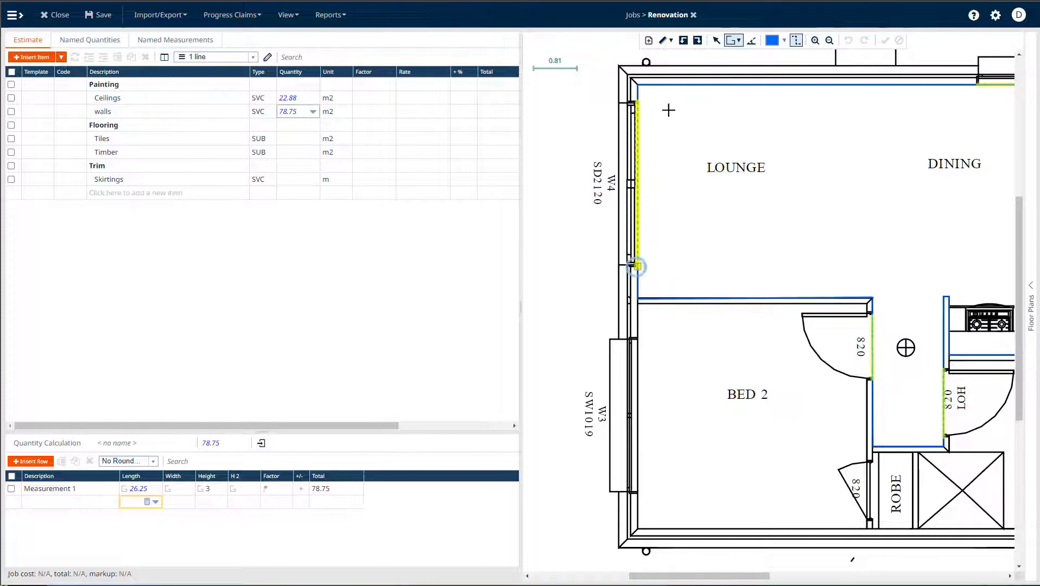
{"action": "left_click", "coordinate": [638, 101]}
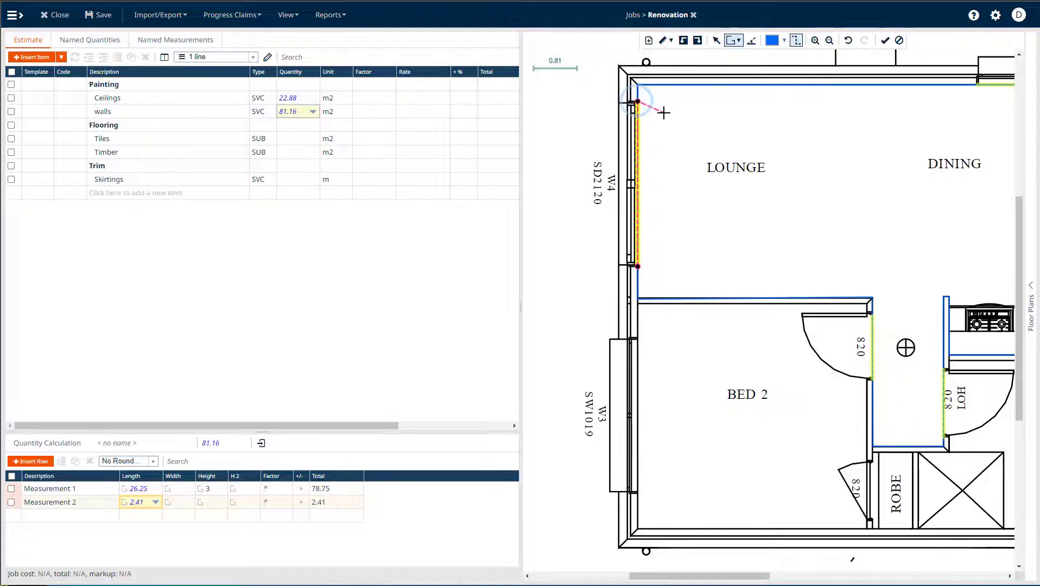
{"action": "left_click", "coordinate": [212, 503]}
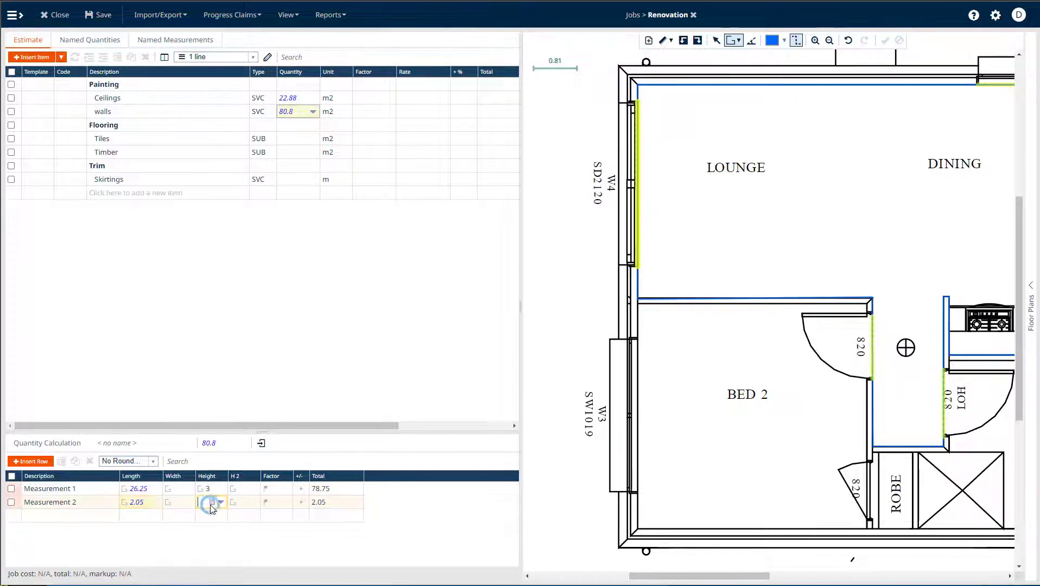
{"action": "type", "text": "2.1"}
{"action": "key", "text": "Return"}
{"action": "left_click", "coordinate": [302, 503]}
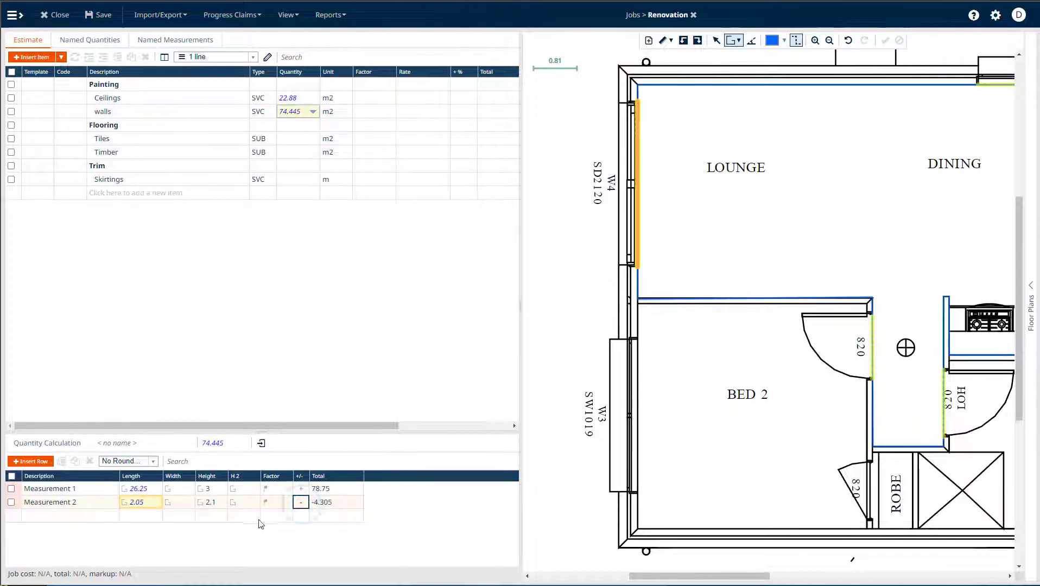
Step: Trace the W5 window opening in the dining area as a third walls measurement, set its height to 0.6 and make it a deduction
{"action": "left_click", "coordinate": [131, 517]}
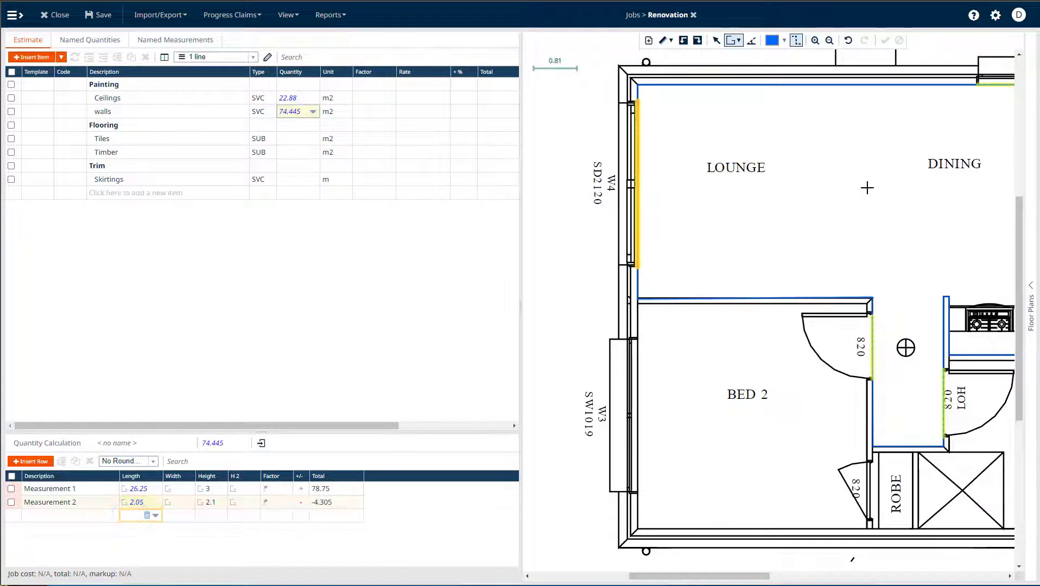
{"action": "left_click_drag", "start_coordinate": [867, 187], "coordinate": [664, 281]}
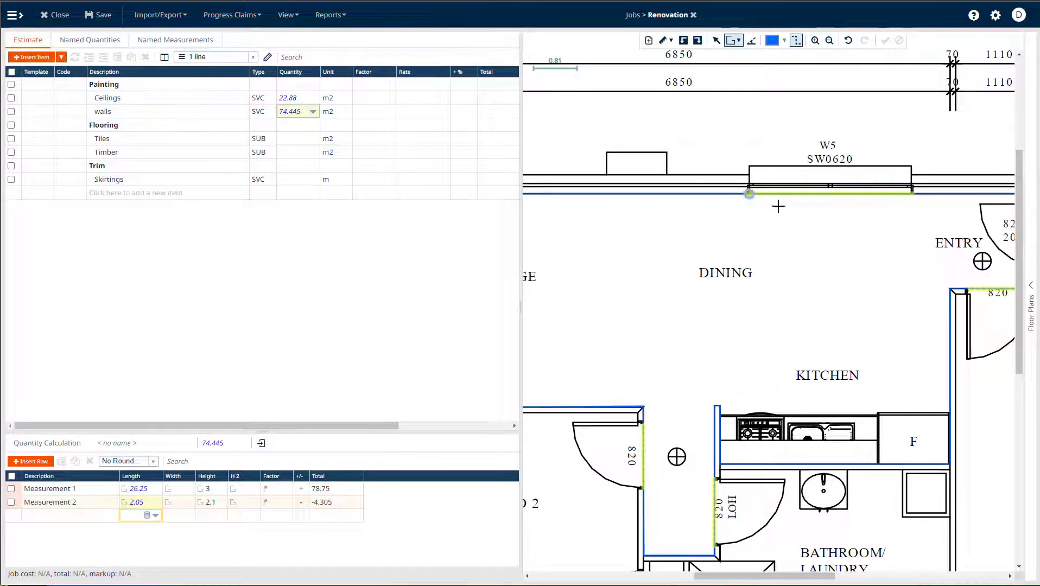
{"action": "left_click", "coordinate": [750, 193]}
{"action": "left_click", "coordinate": [913, 194]}
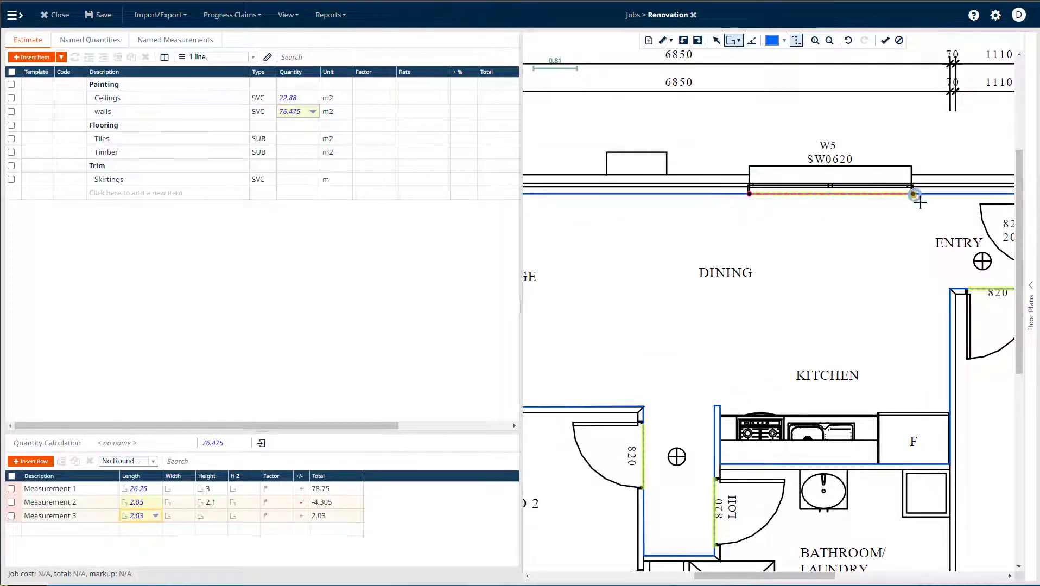
{"action": "key", "text": "Return"}
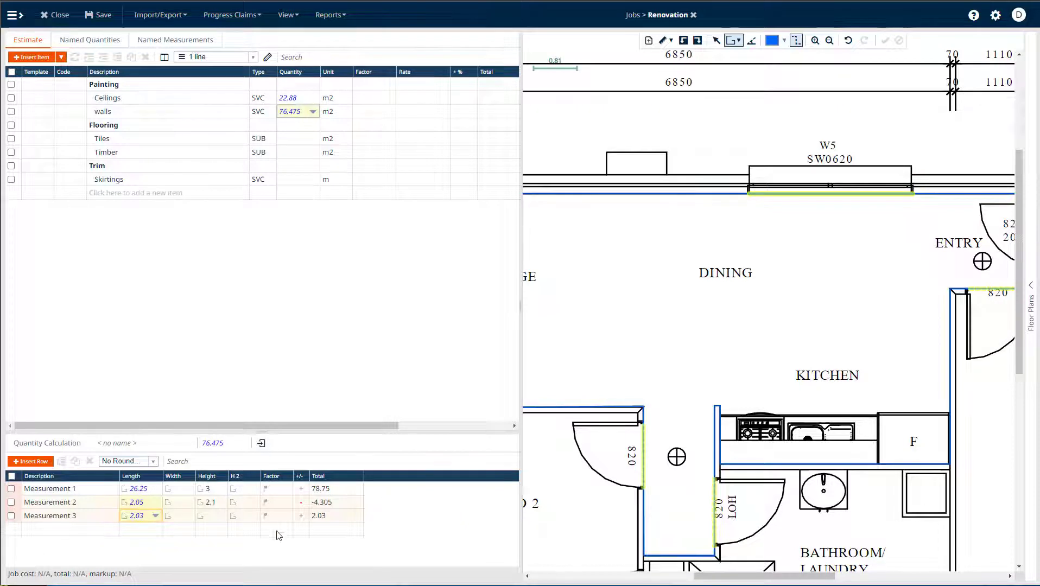
{"action": "left_click", "coordinate": [213, 517]}
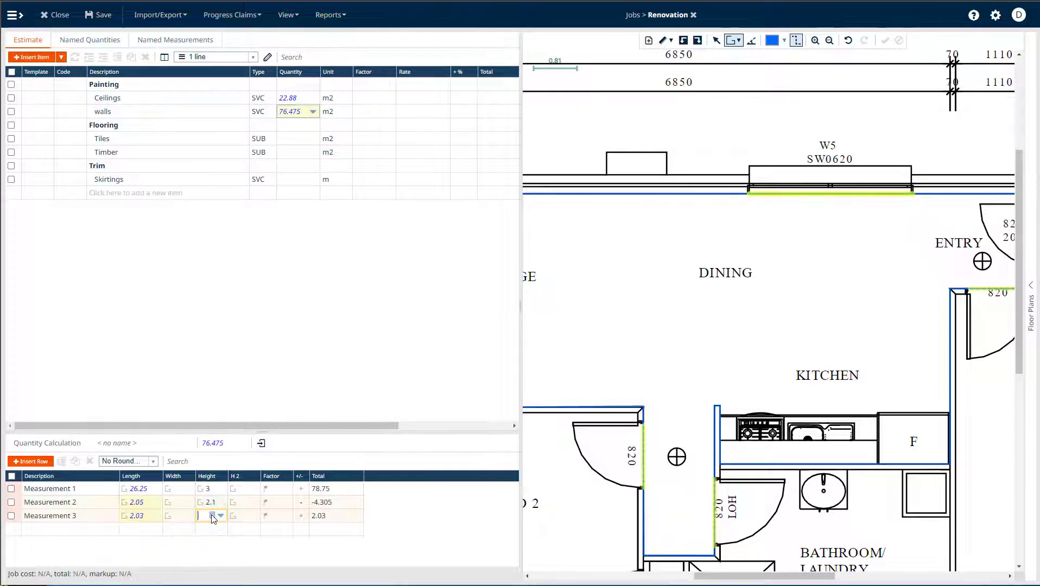
{"action": "key", "text": "Return"}
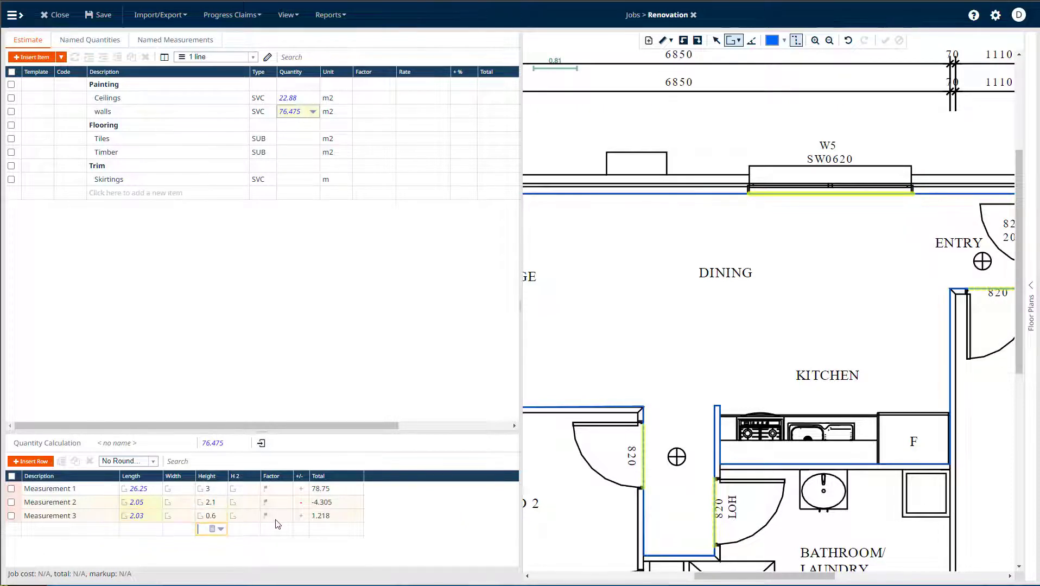
{"action": "left_click", "coordinate": [301, 516]}
Step: Trace the entry, Bed 1, bathroom and Bed 2 door openings together as the lengths of a fourth walls measurement
{"action": "left_click", "coordinate": [135, 530]}
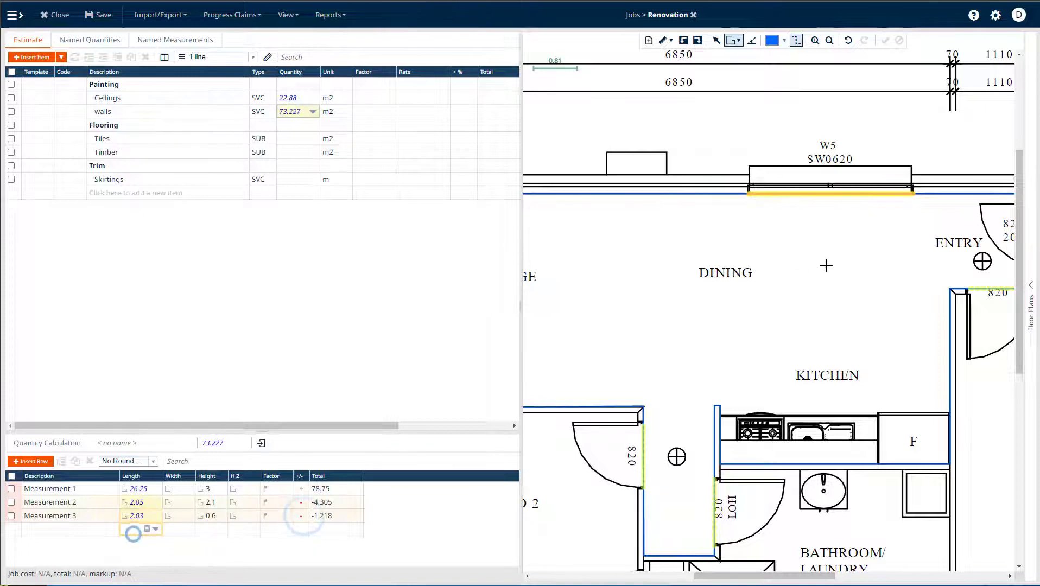
{"action": "left_click", "coordinate": [847, 251]}
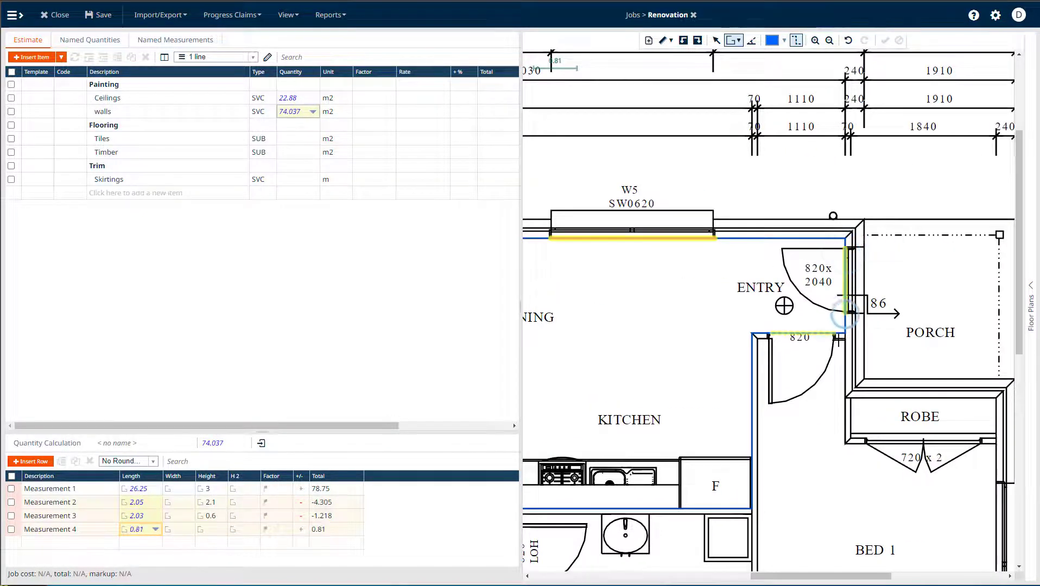
{"action": "left_click", "coordinate": [776, 332]}
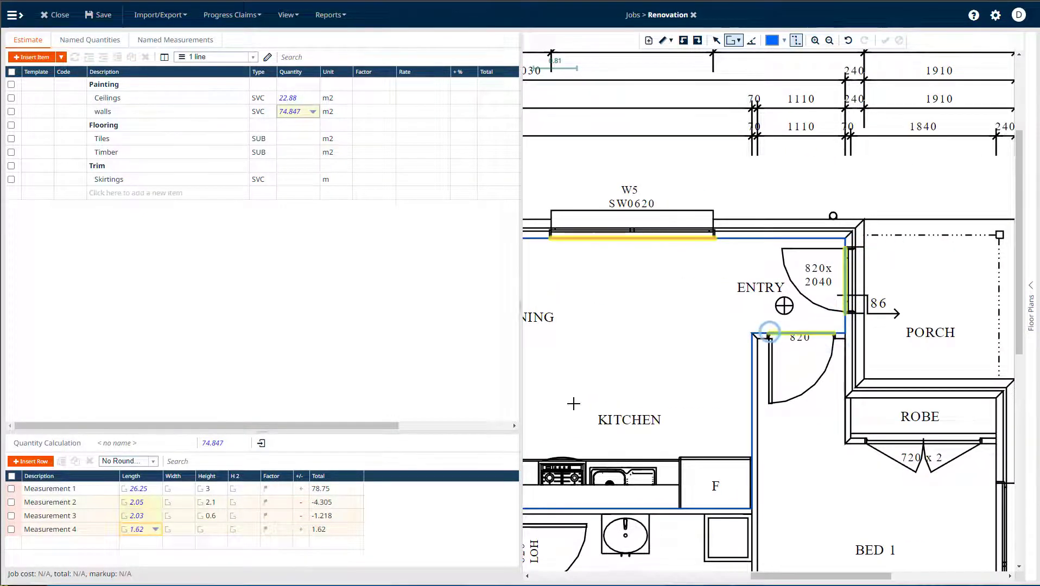
{"action": "left_click", "coordinate": [573, 402]}
{"action": "left_click", "coordinate": [745, 399]}
{"action": "left_click", "coordinate": [746, 462]}
{"action": "left_click", "coordinate": [673, 404]}
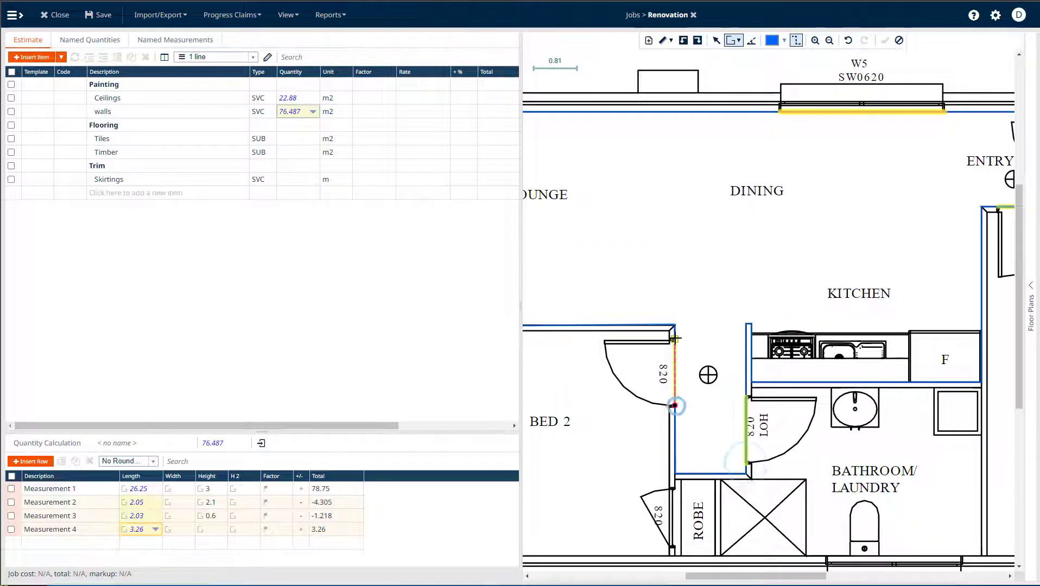
{"action": "left_click", "coordinate": [673, 338]}
Step: Set the door openings' height to 2.04 and make that measurement a deduction from the walls quantity
{"action": "left_click", "coordinate": [212, 529]}
{"action": "type", "text": "2.07"}
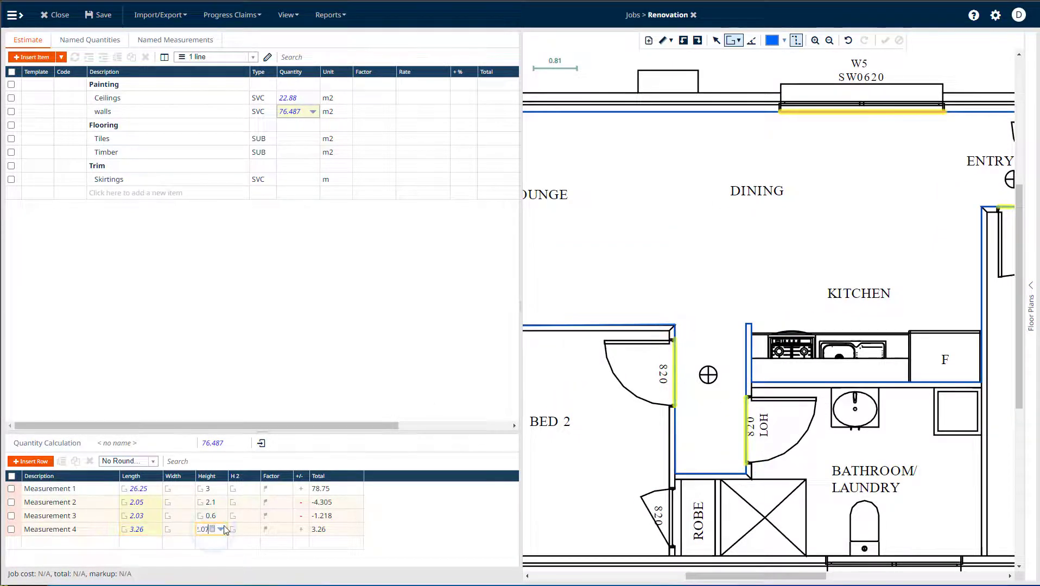
{"action": "left_click", "coordinate": [301, 529]}
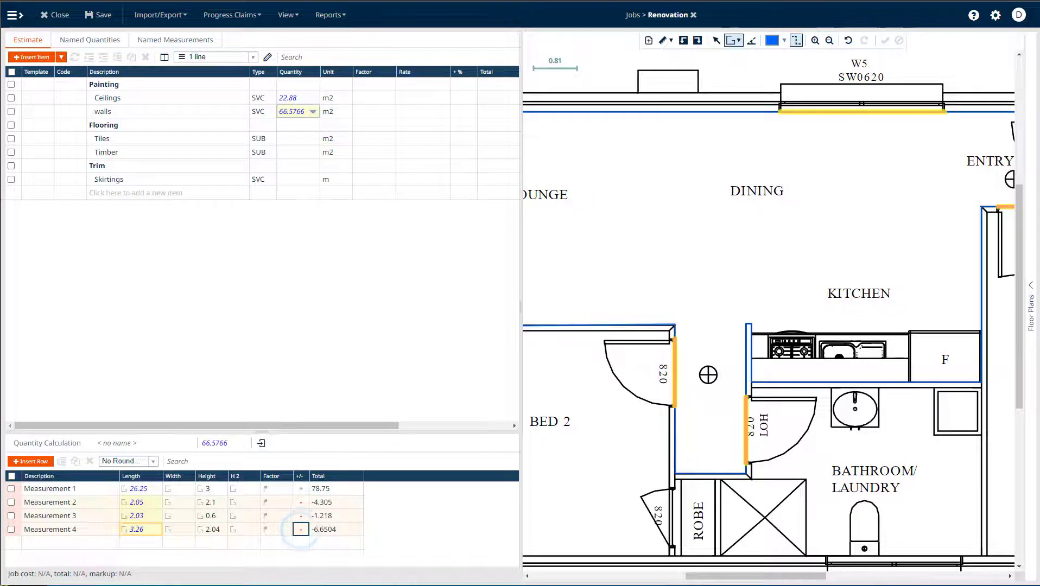
{"action": "left_click", "coordinate": [141, 543]}
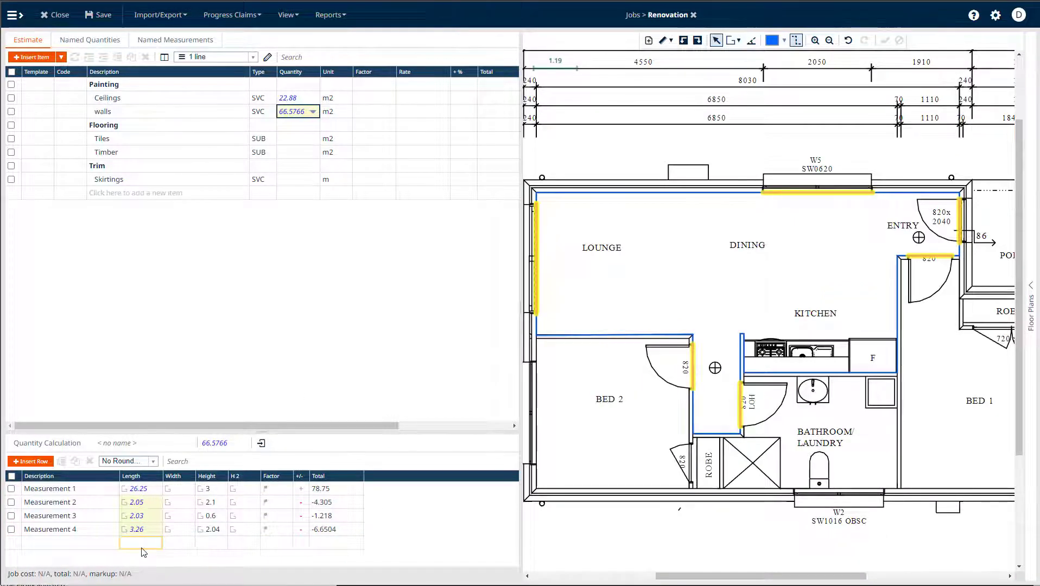
Step: Reuse the traced ceiling outline for the Tiles quantity and switch that measurement from length to area
{"action": "left_click", "coordinate": [296, 139]}
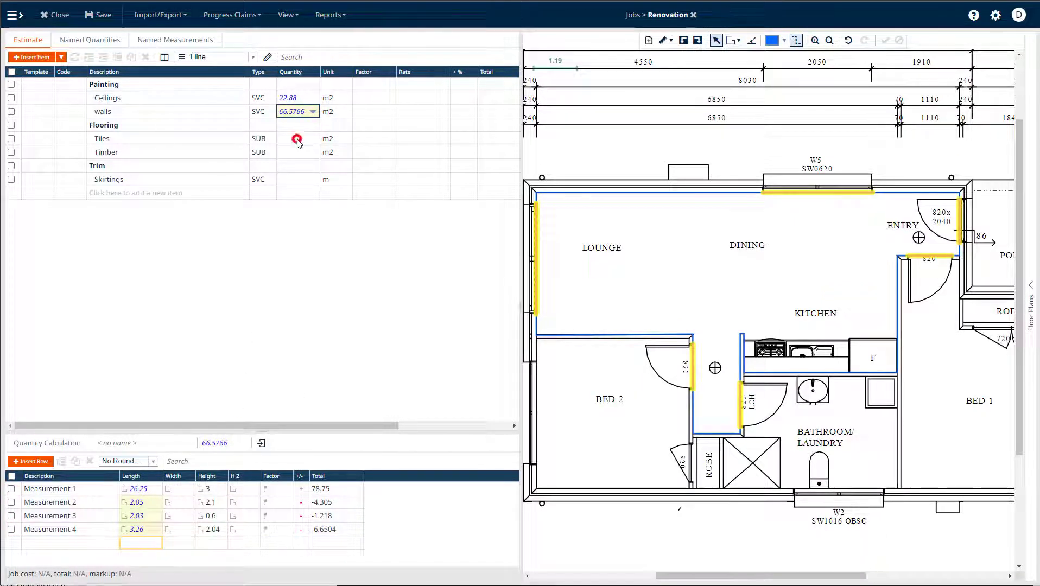
{"action": "left_click", "coordinate": [571, 60]}
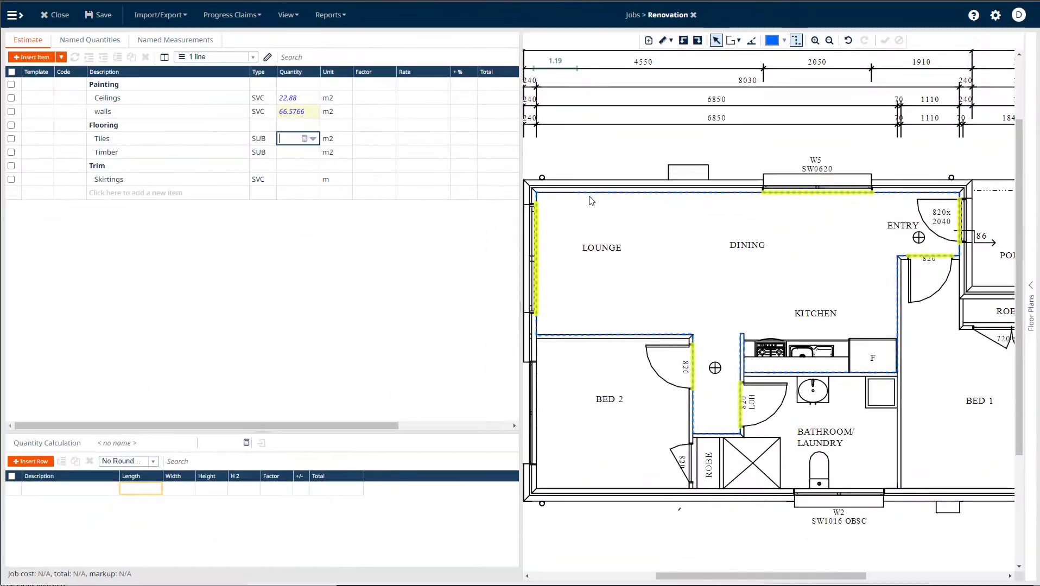
{"action": "left_click", "coordinate": [352, 309]}
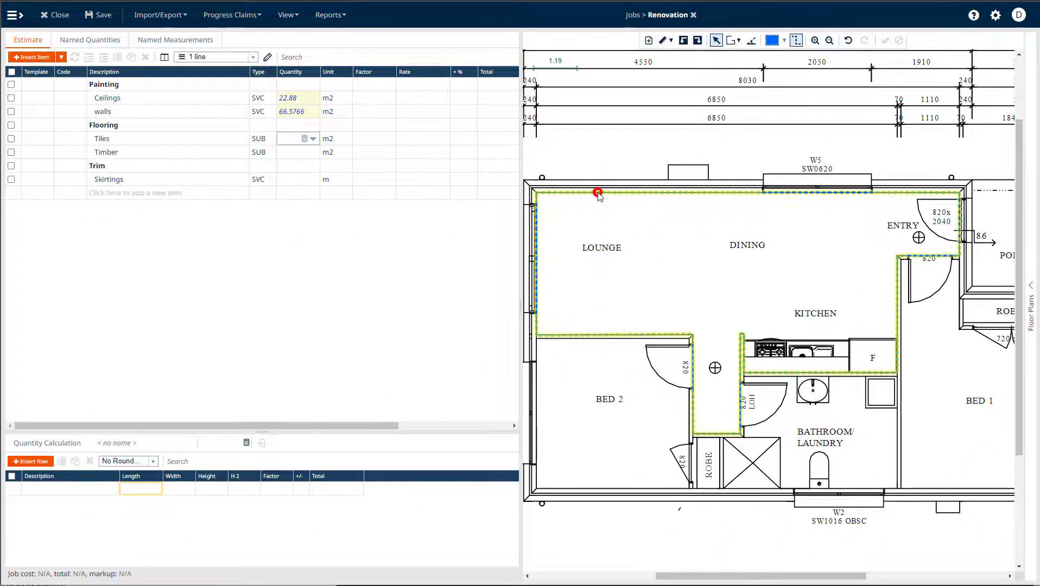
{"action": "left_click_drag", "start_coordinate": [600, 197], "coordinate": [290, 138]}
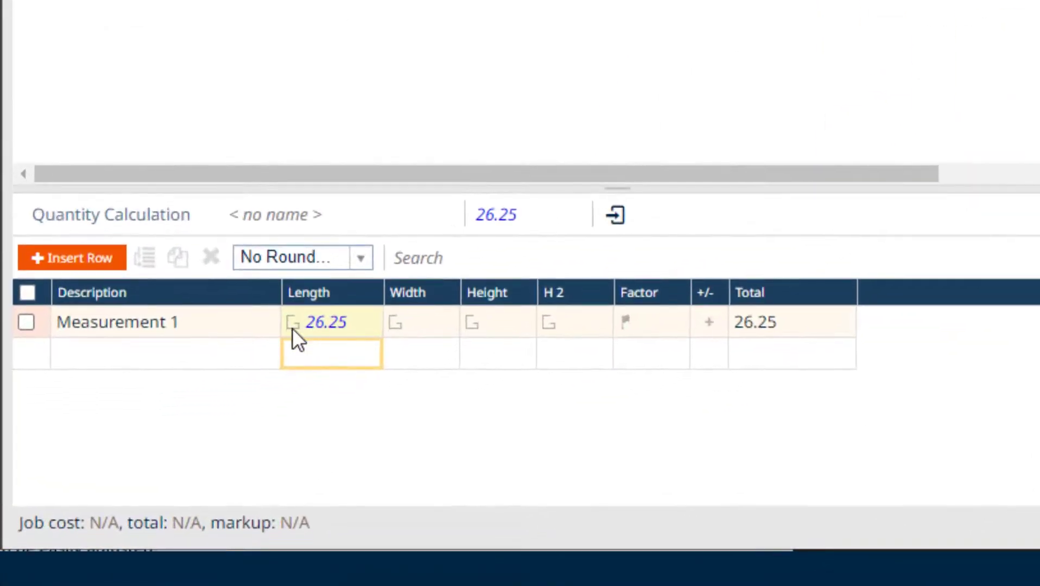
{"action": "left_click", "coordinate": [371, 328]}
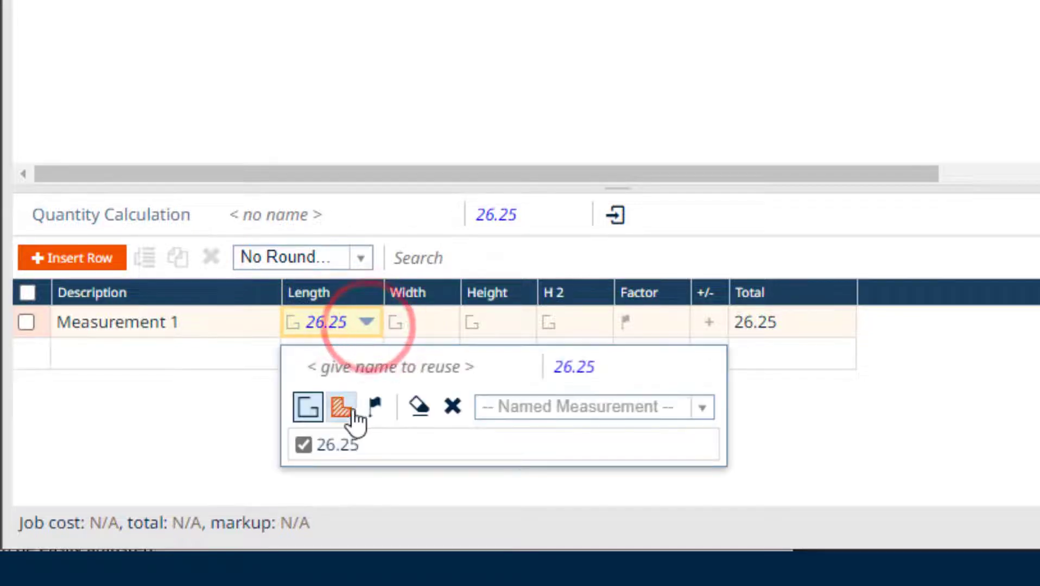
{"action": "left_click", "coordinate": [342, 410]}
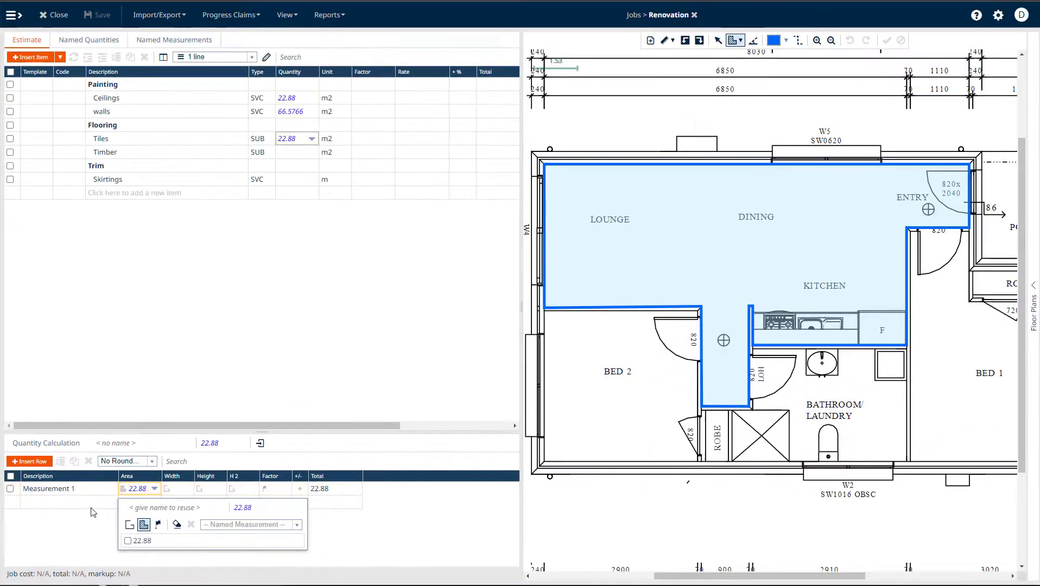
Step: Trace the kitchen bench and fridge area as a second Tiles measurement and make it a deduction
{"action": "left_click", "coordinate": [93, 512]}
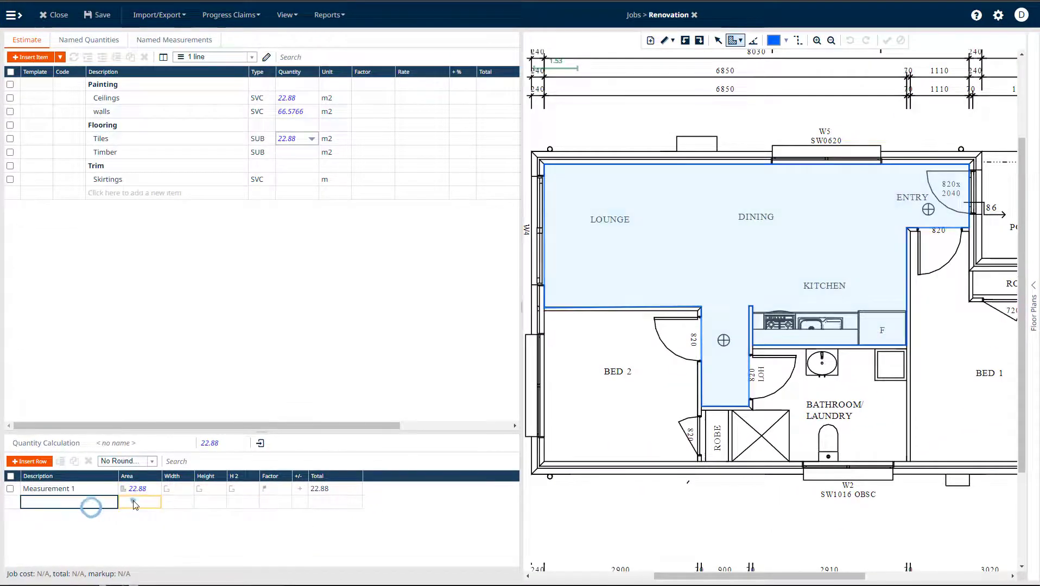
{"action": "left_click", "coordinate": [133, 502]}
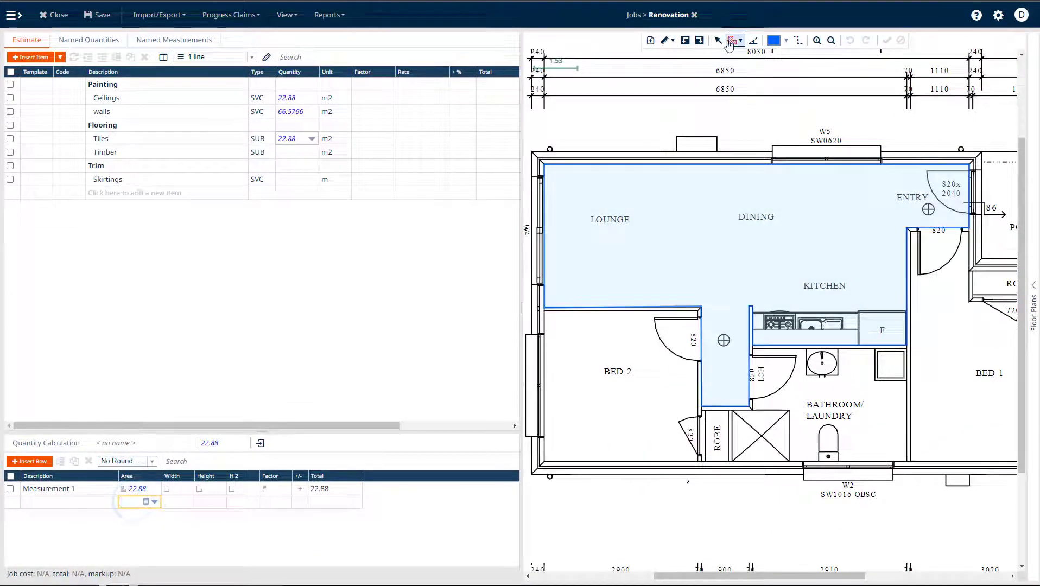
{"action": "left_click", "coordinate": [753, 312]}
{"action": "left_click", "coordinate": [907, 312]}
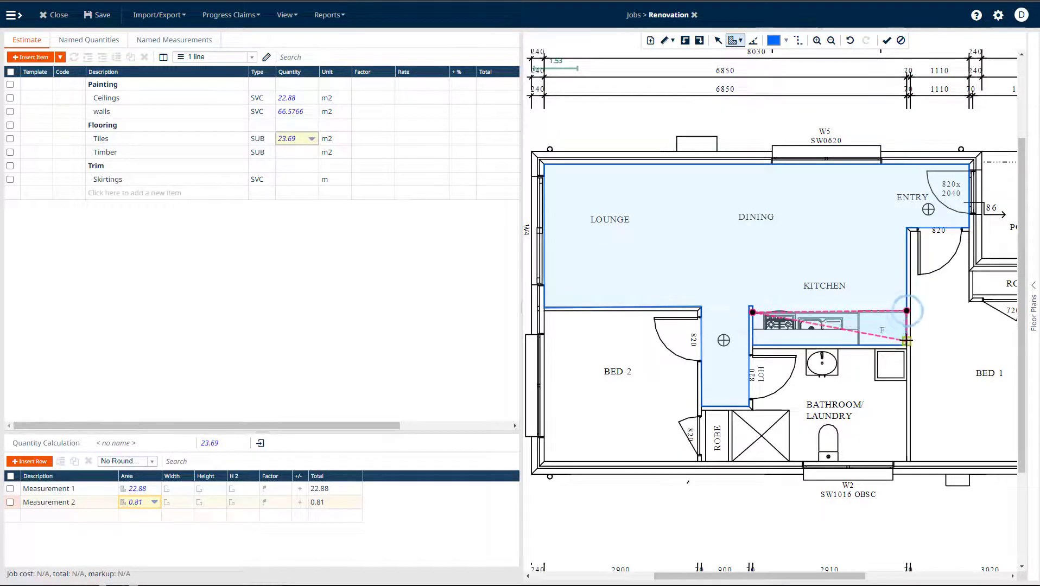
{"action": "left_click", "coordinate": [907, 345]}
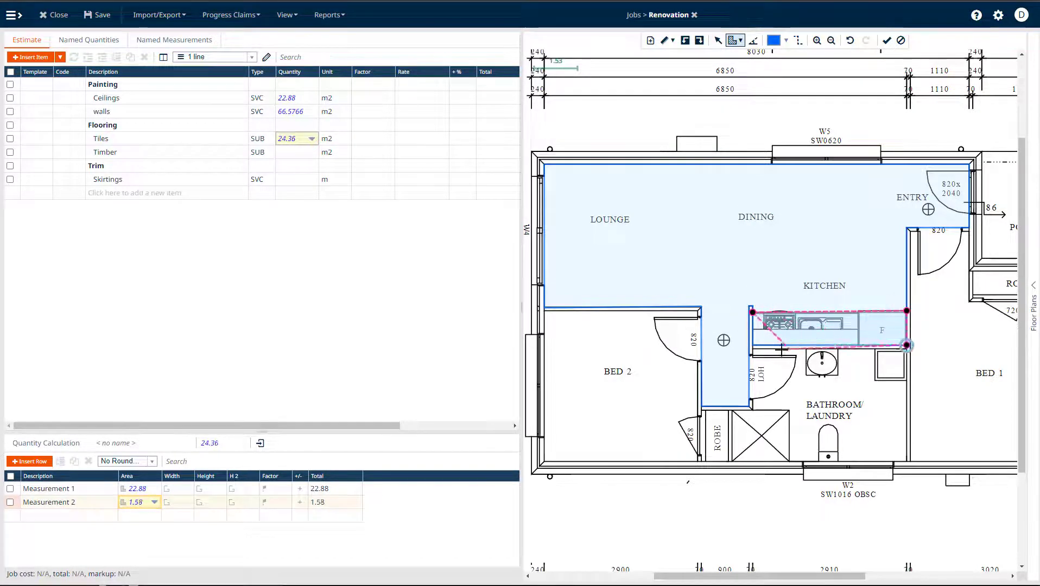
{"action": "double_click", "coordinate": [752, 345]}
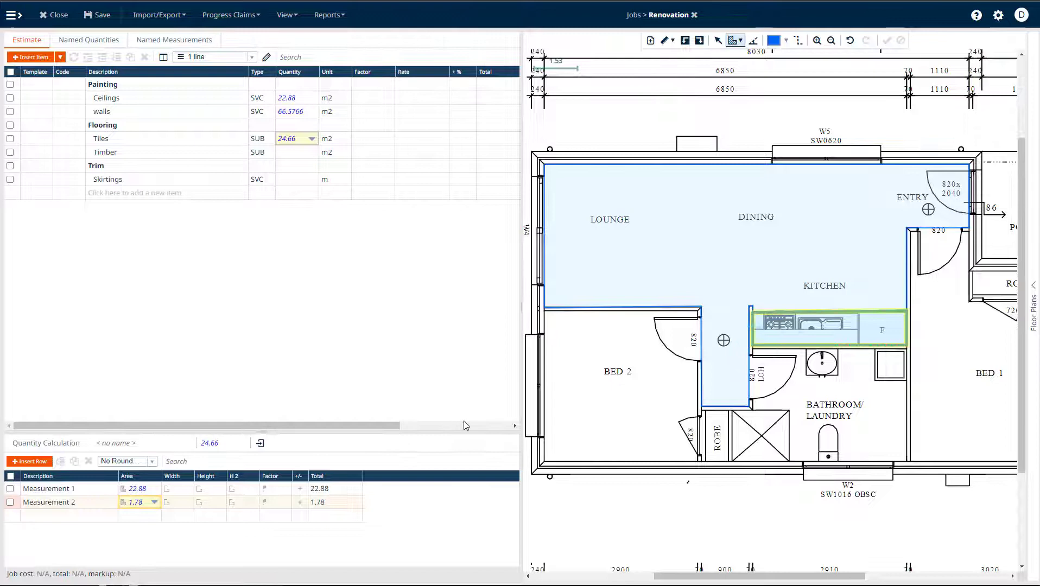
{"action": "left_click", "coordinate": [299, 502]}
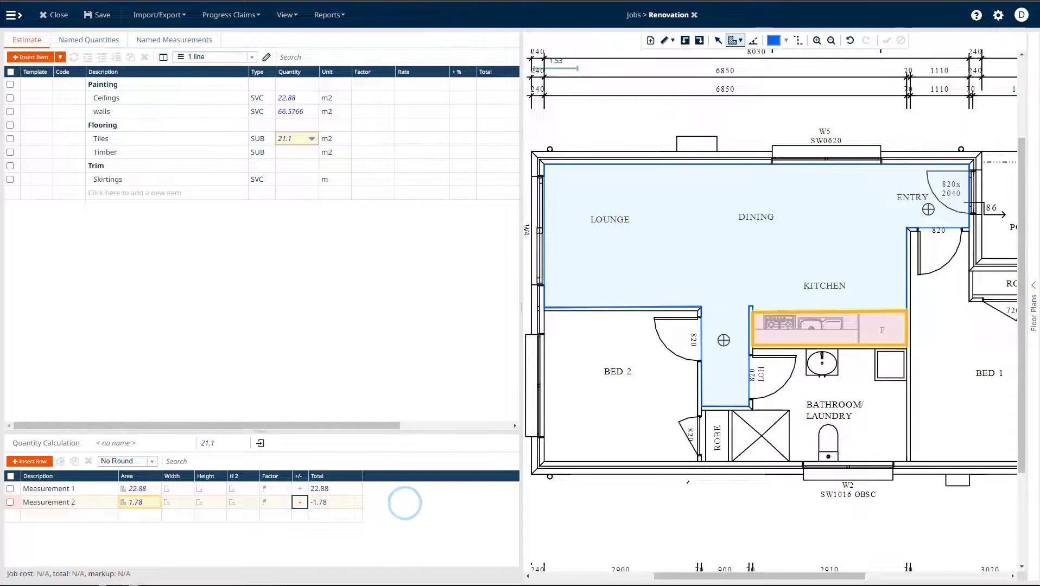
Step: Trace the Bed 2 floor from corner to corner as the first area measurement of the Timber quantity
{"action": "left_click", "coordinate": [295, 153]}
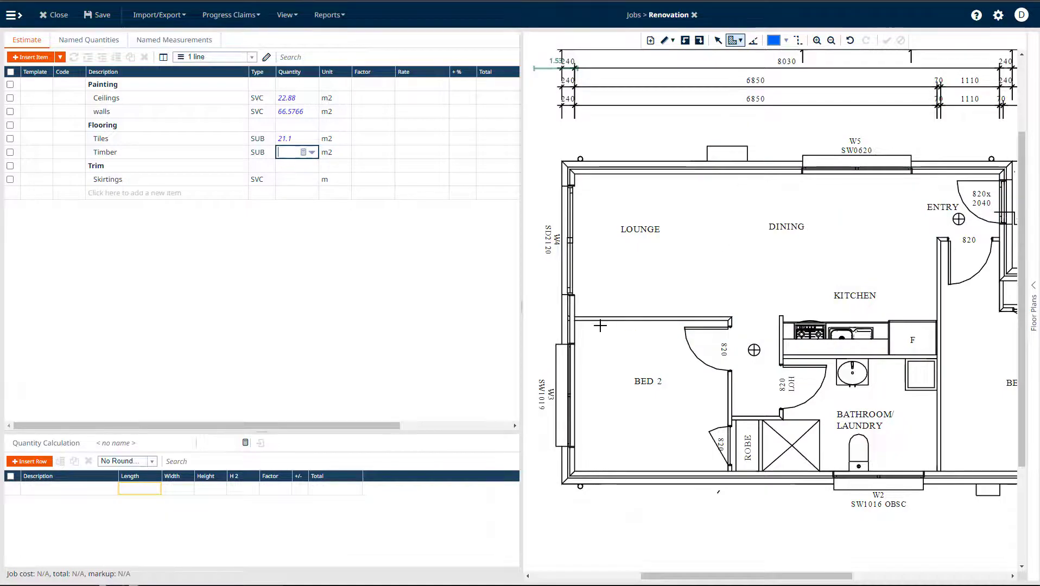
{"action": "left_click", "coordinate": [574, 321]}
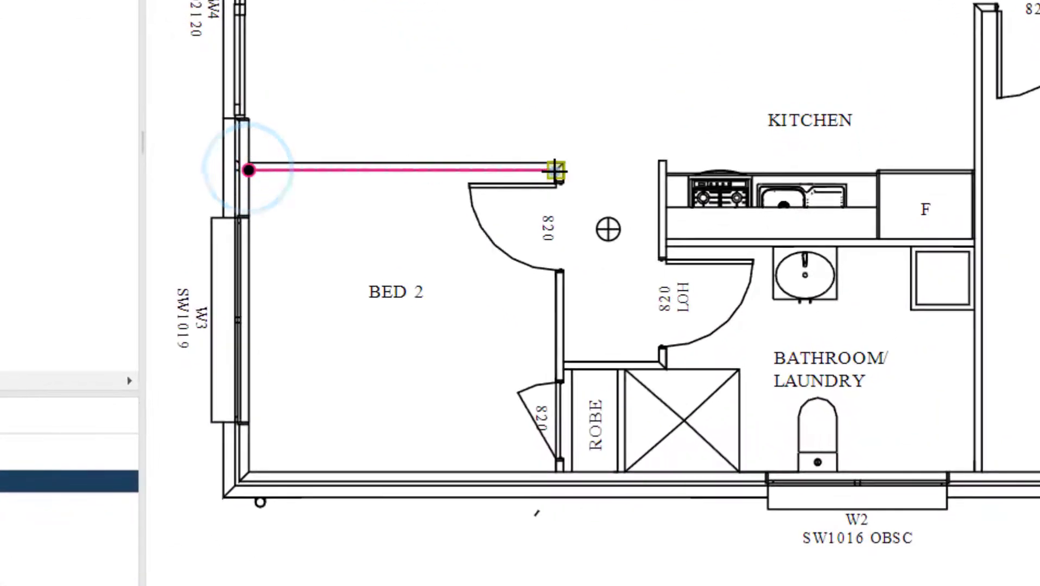
{"action": "left_click", "coordinate": [555, 171]}
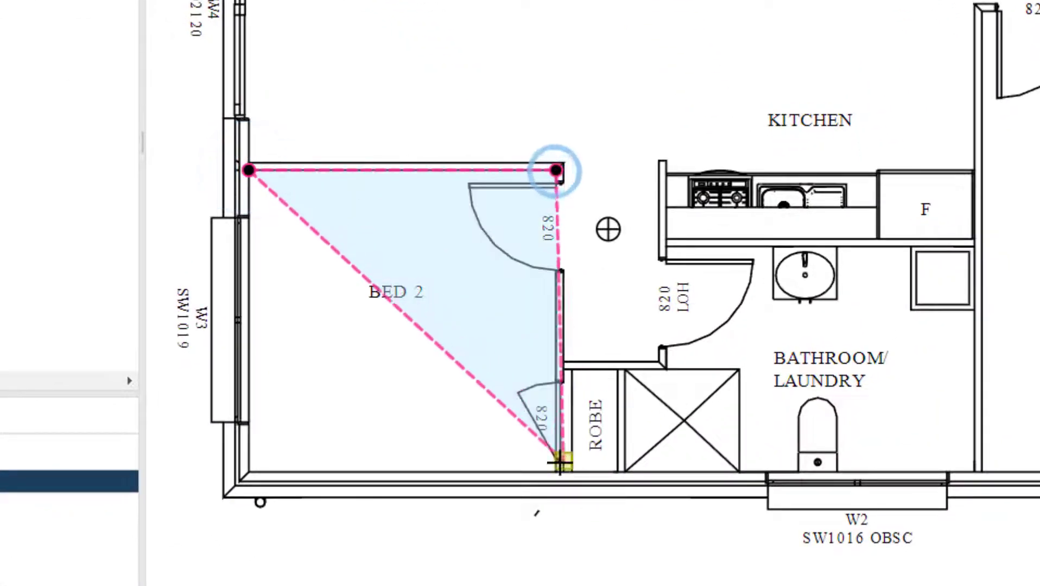
{"action": "left_click", "coordinate": [557, 468]}
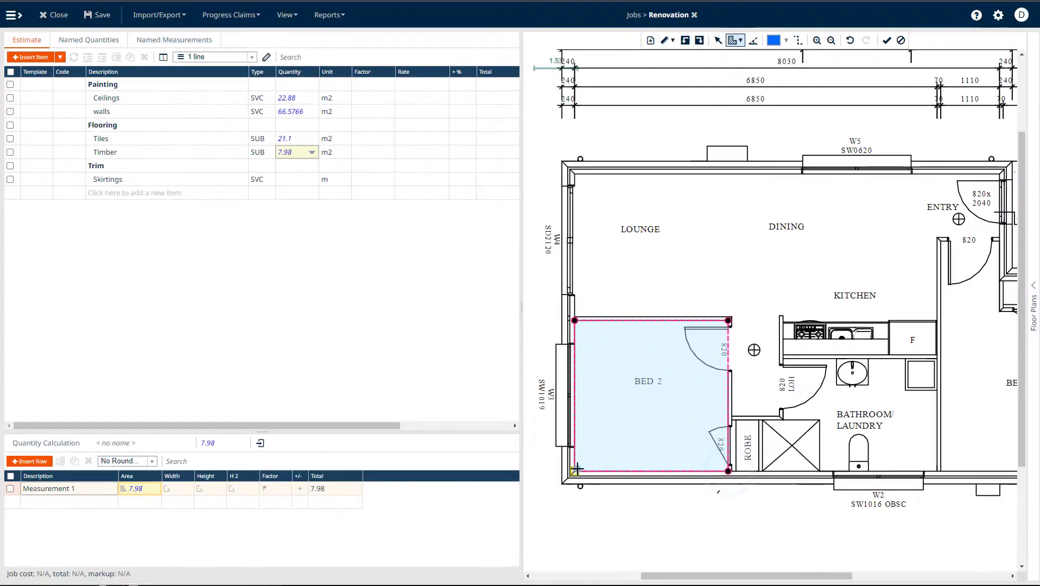
{"action": "double_click", "coordinate": [576, 470]}
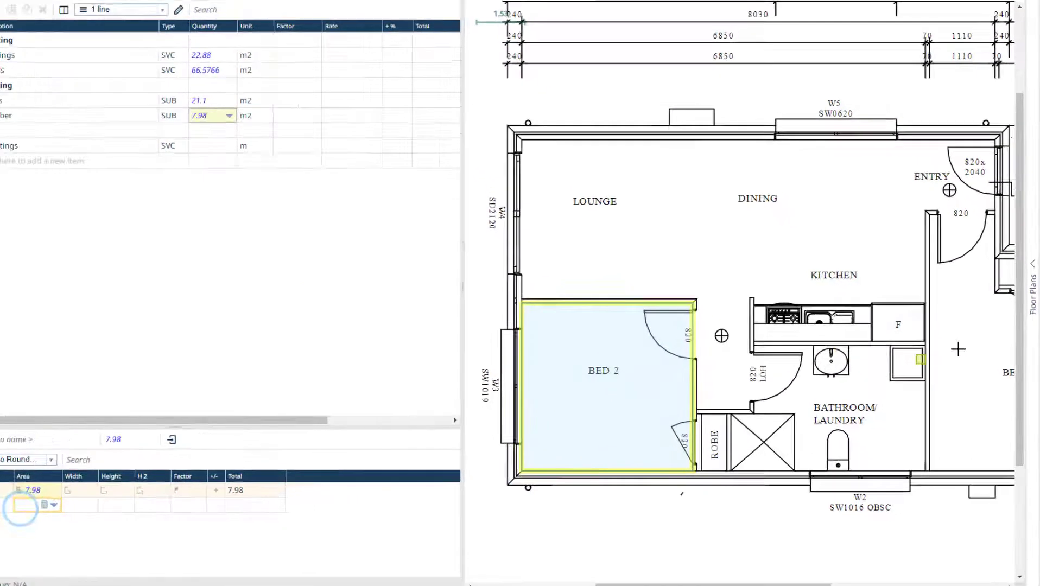
Step: Trace the Bed 1 floor, including its entry recess and excluding the robe, as the second area measurement of the Timber quantity
{"action": "left_click_drag", "start_coordinate": [958, 349], "coordinate": [756, 346]}
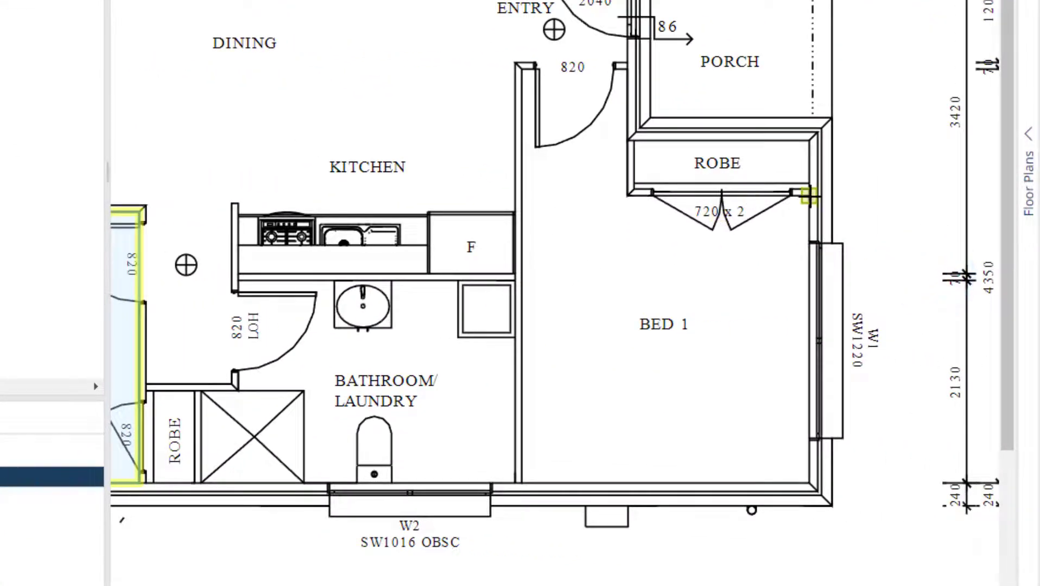
{"action": "left_click", "coordinate": [808, 195]}
{"action": "left_click", "coordinate": [809, 482]}
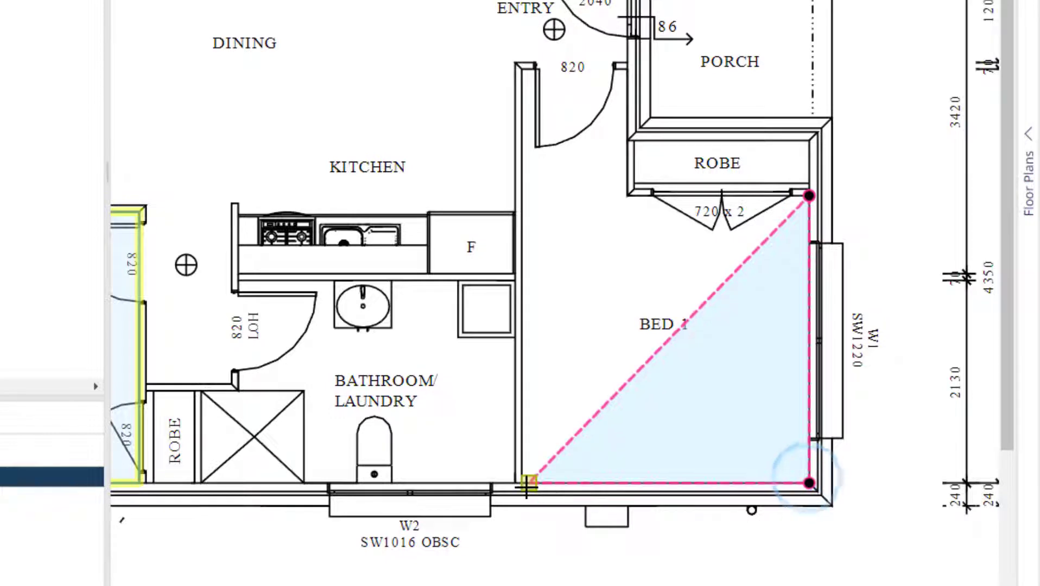
{"action": "left_click", "coordinate": [530, 485]}
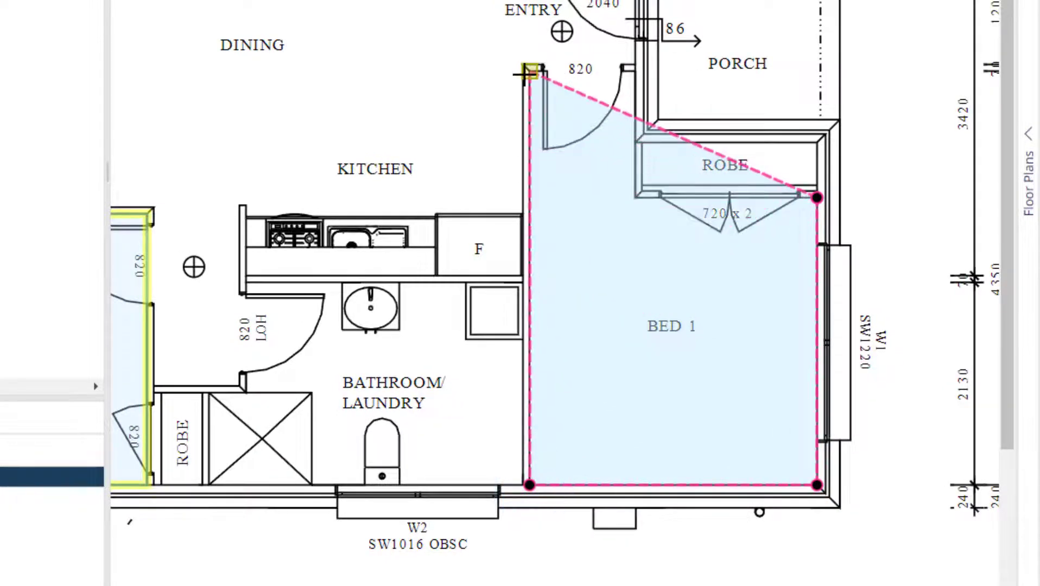
{"action": "left_click", "coordinate": [525, 71]}
{"action": "left_click", "coordinate": [634, 71]}
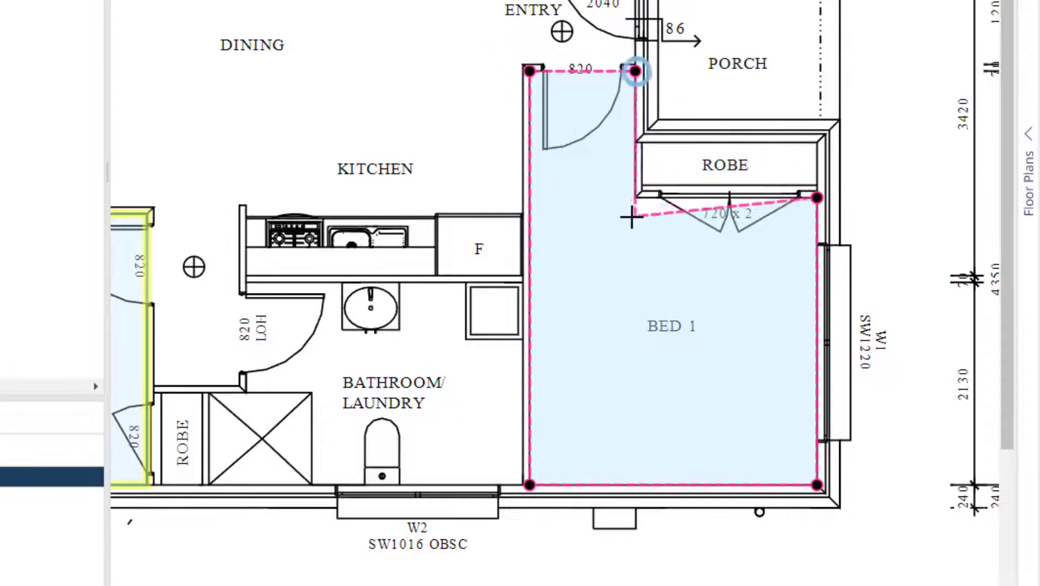
{"action": "left_click", "coordinate": [632, 199]}
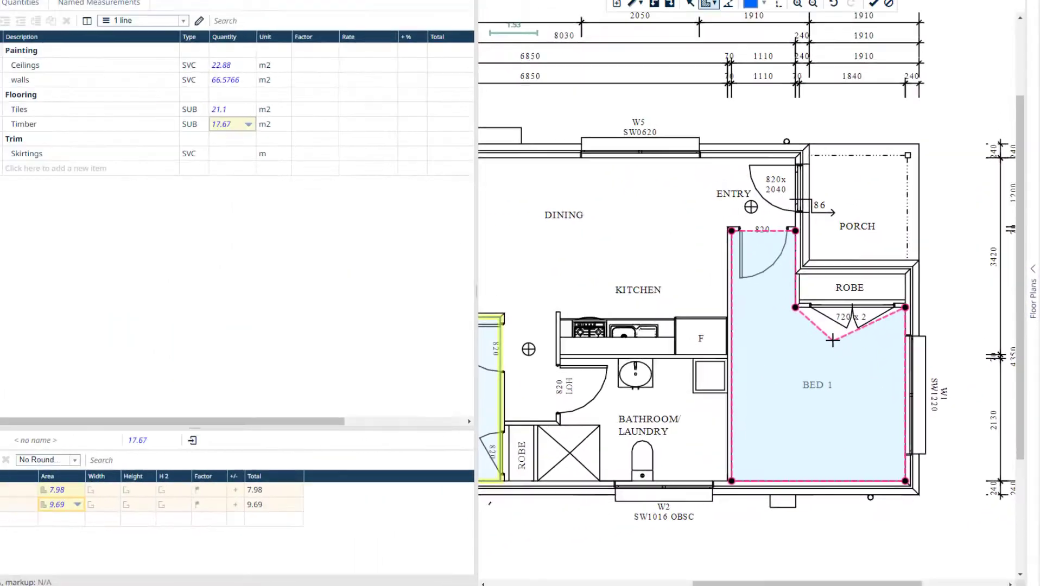
{"action": "double_click", "coordinate": [717, 261]}
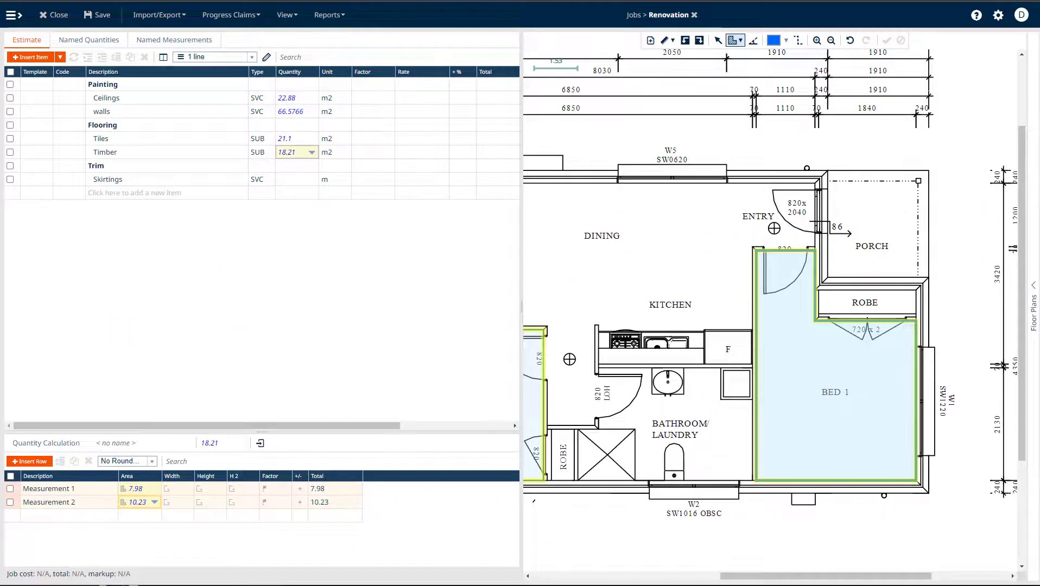
Step: Reuse the traced ceiling outline as the first length measurement of the Skirtings quantity
{"action": "left_click", "coordinate": [288, 180]}
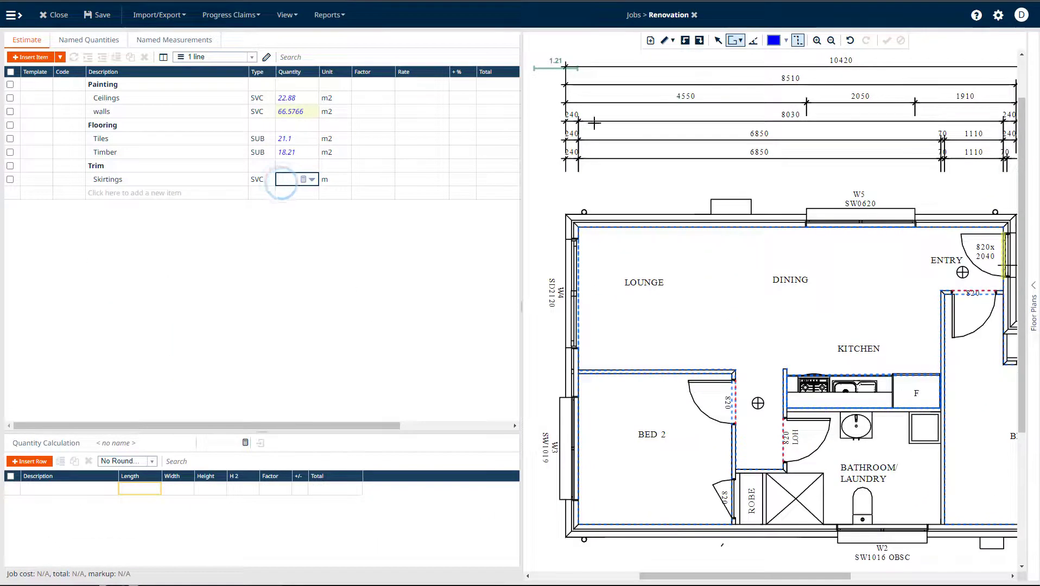
{"action": "left_click", "coordinate": [719, 43]}
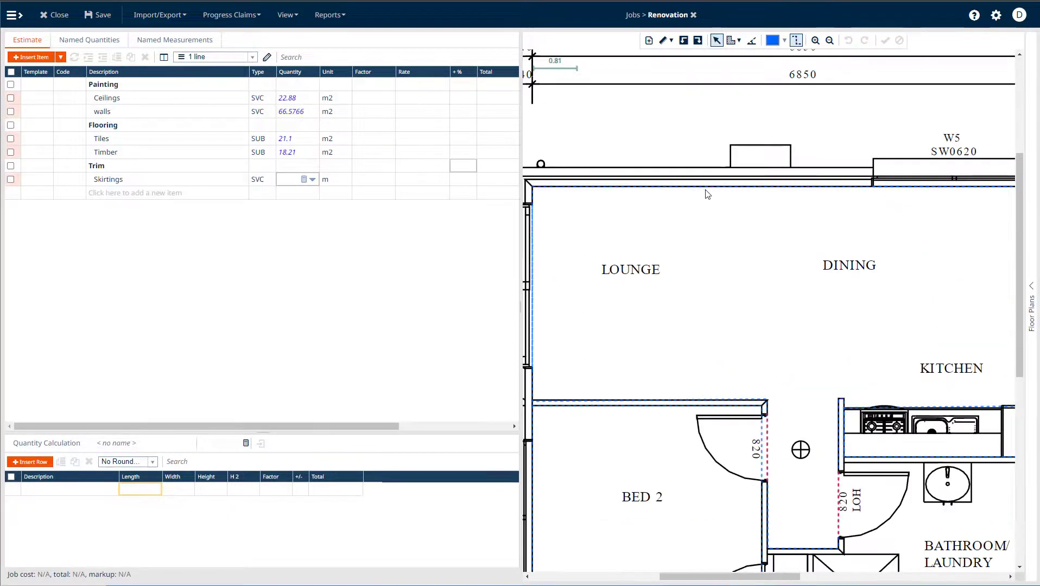
{"action": "left_click_drag", "start_coordinate": [708, 174], "coordinate": [137, 495]}
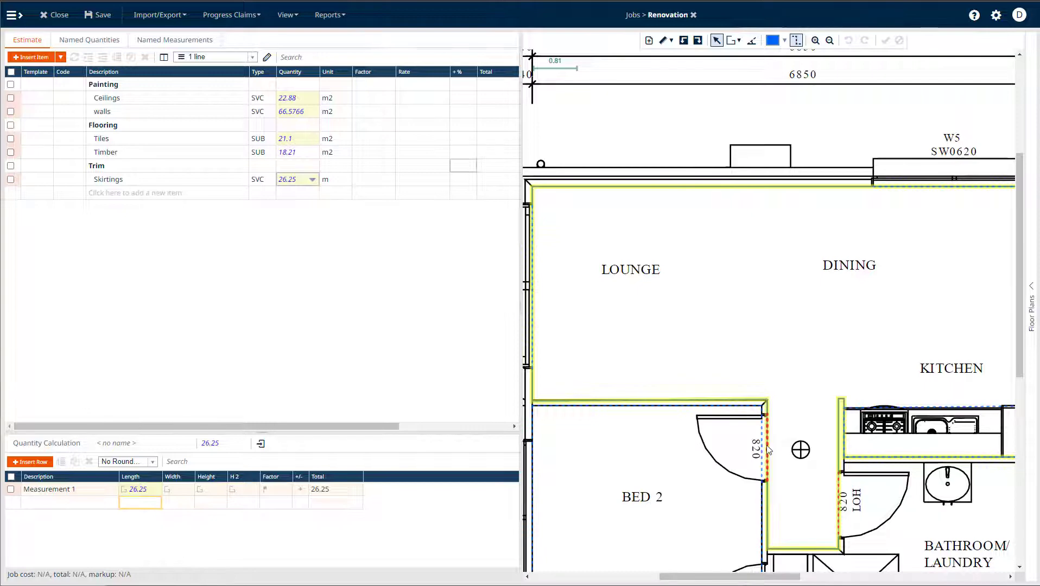
{"action": "left_click", "coordinate": [797, 372]}
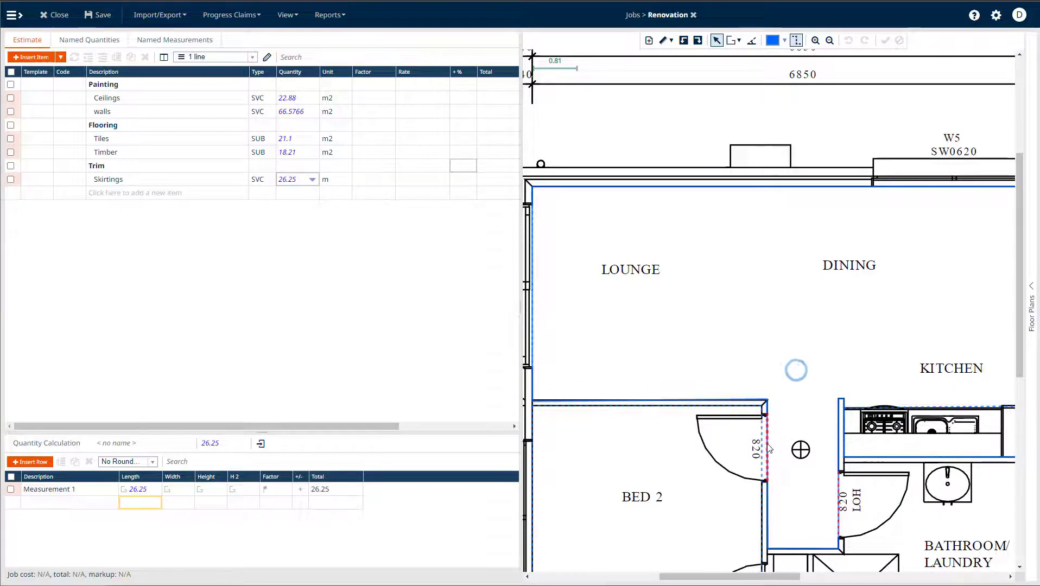
Step: Add the four marked door openings to the Skirtings quantity as a second length measurement and make it a deduction
{"action": "left_click", "coordinate": [838, 499]}
{"action": "left_click_drag", "start_coordinate": [957, 303], "coordinate": [720, 318]}
{"action": "left_click", "coordinate": [868, 299]}
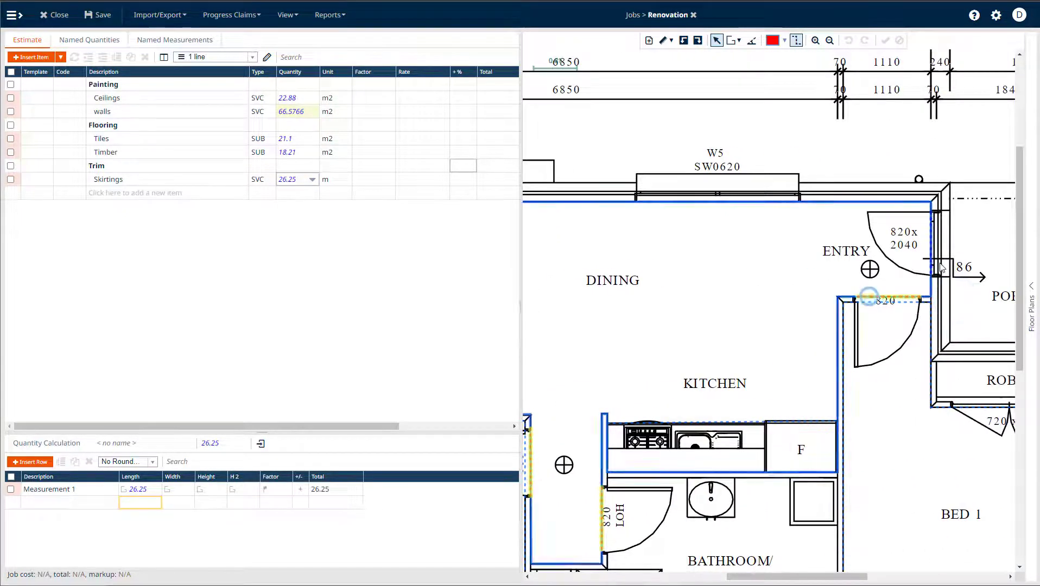
{"action": "left_click_drag", "start_coordinate": [932, 247], "coordinate": [145, 504]}
{"action": "left_click", "coordinate": [155, 503]}
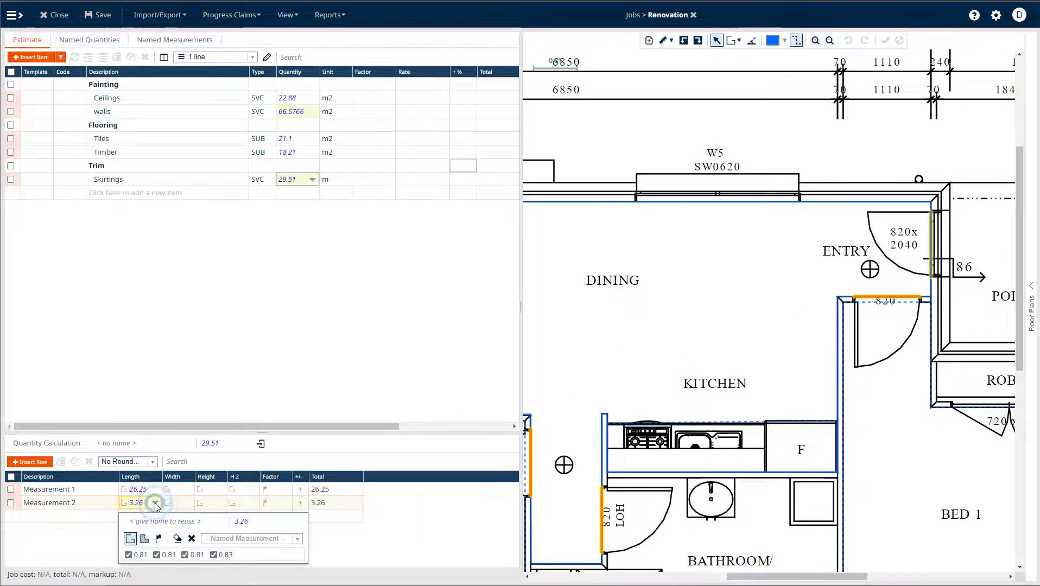
{"action": "left_click", "coordinate": [302, 509]}
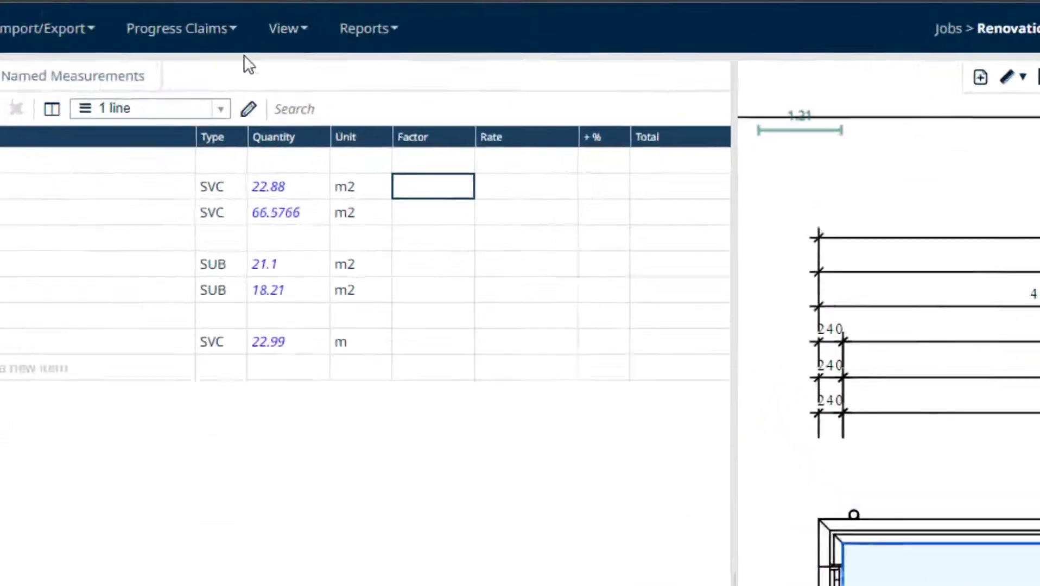
Step: Switch the estimate to the Pricing view
{"action": "left_click", "coordinate": [296, 14]}
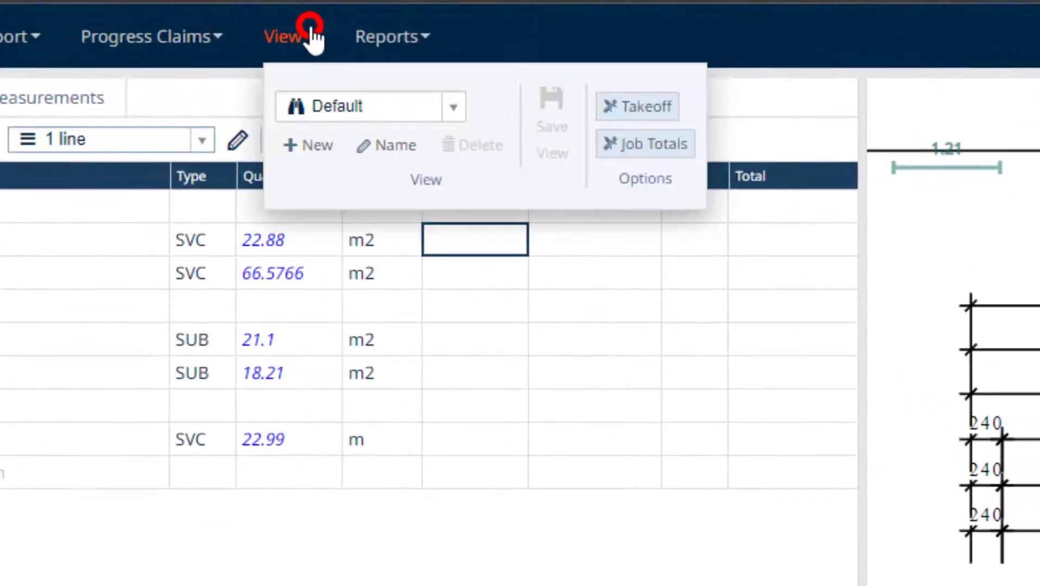
{"action": "left_click", "coordinate": [454, 107]}
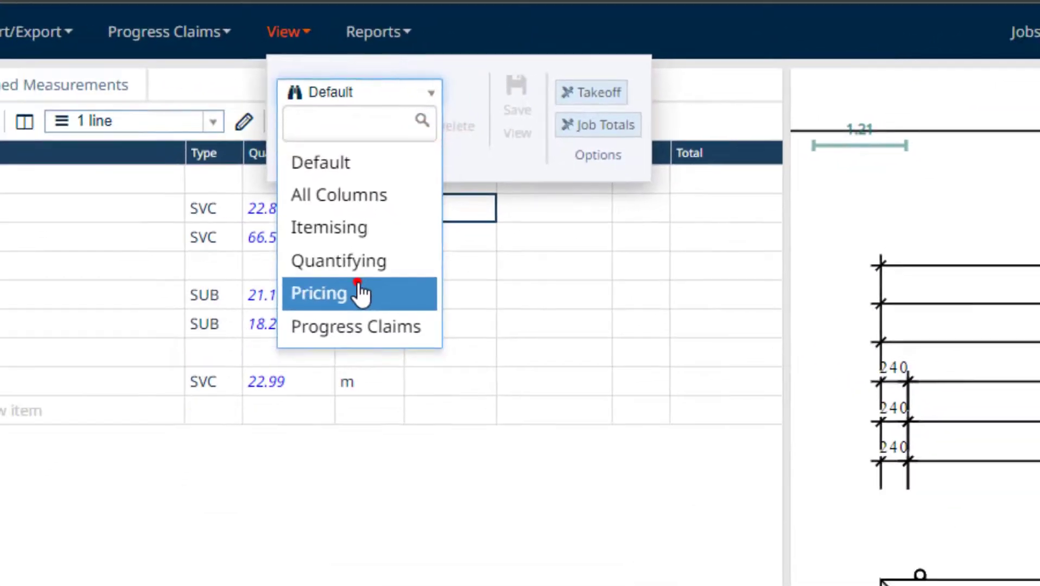
{"action": "left_click", "coordinate": [360, 294]}
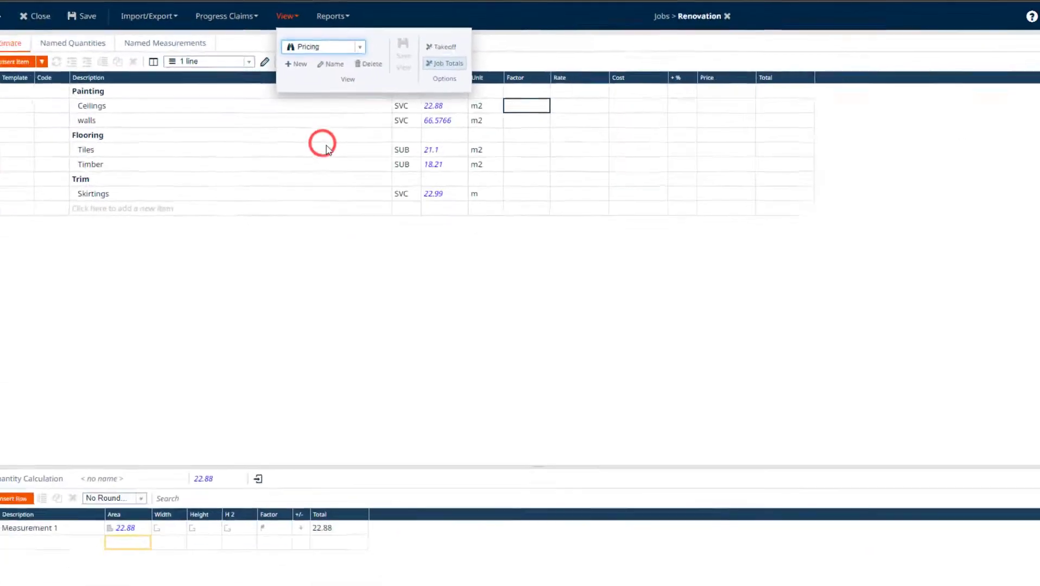
Step: Set the rates to $25 for Ceilings, $30 for walls, $95 for Tiles, $110 for Timber and $15 for Skirtings
{"action": "left_click", "coordinate": [567, 102]}
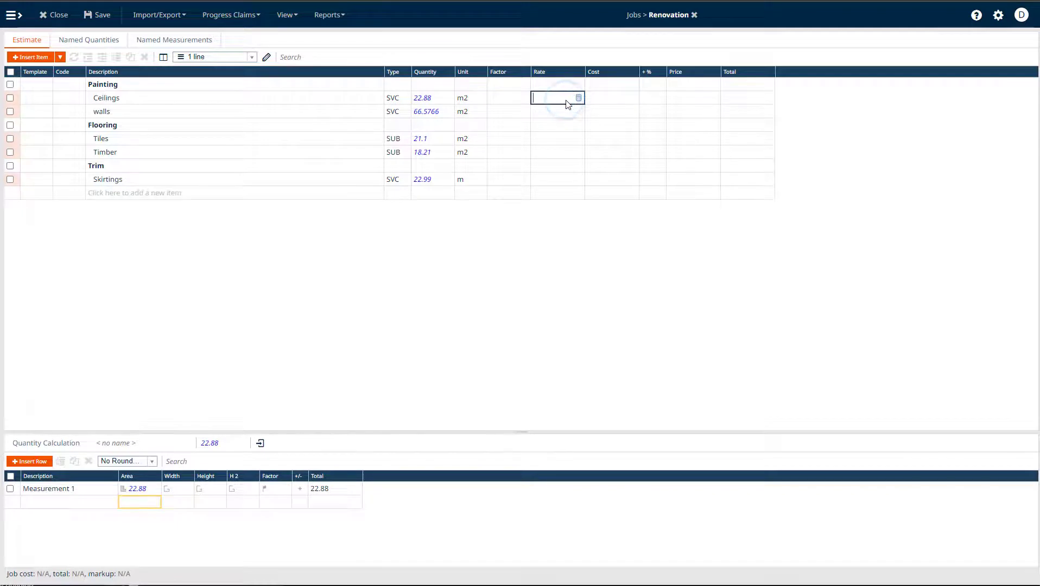
{"action": "left_click", "coordinate": [541, 112]}
{"action": "type", "text": "30"}
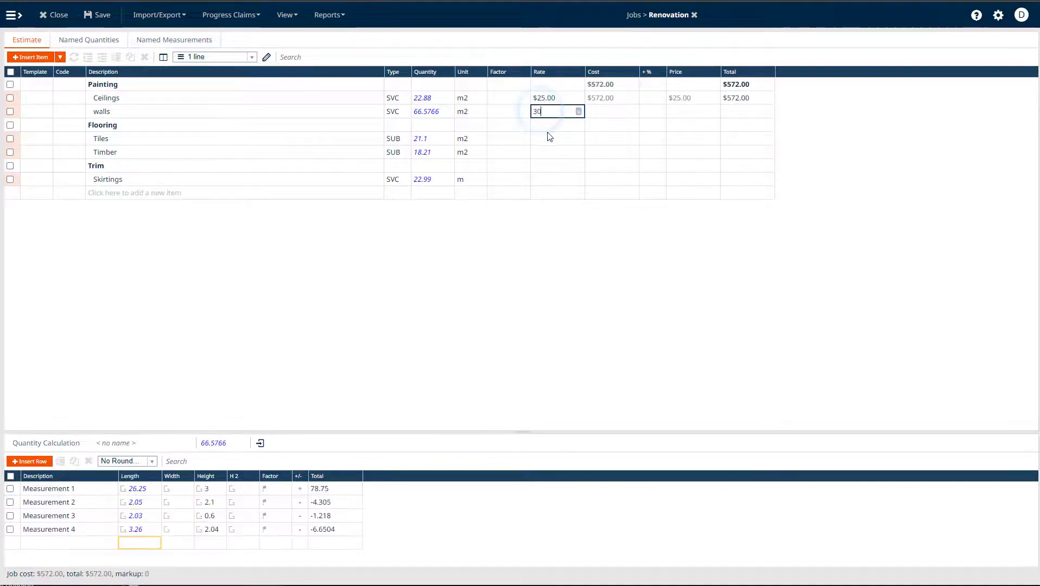
{"action": "left_click", "coordinate": [543, 140]}
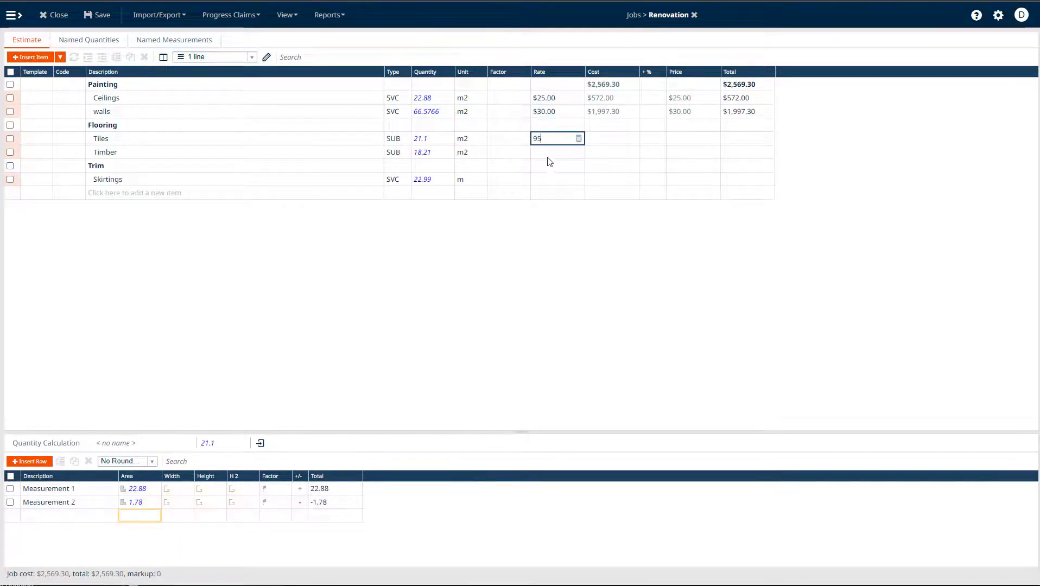
{"action": "left_click", "coordinate": [542, 156]}
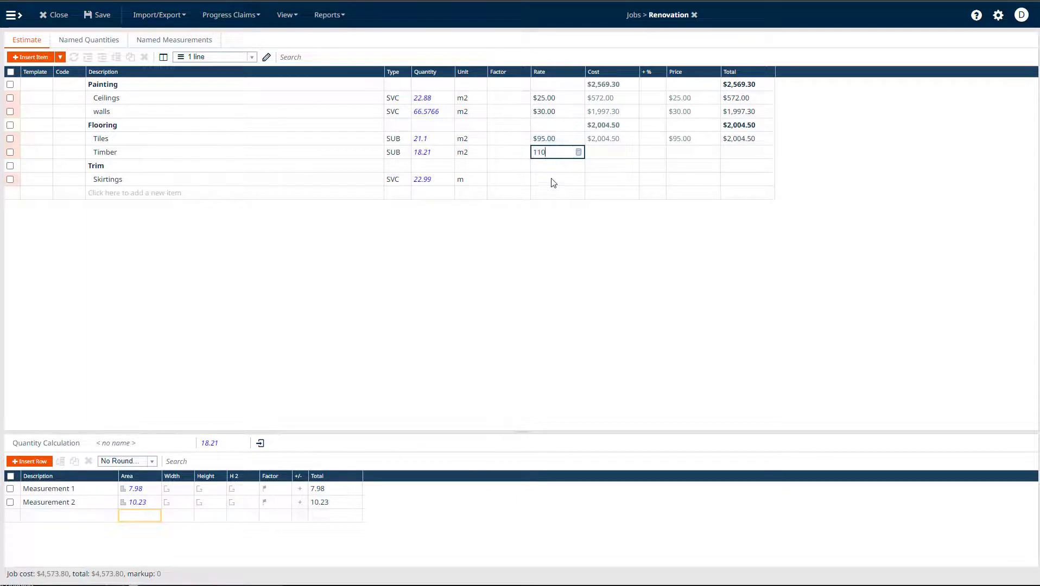
{"action": "left_click", "coordinate": [552, 180]}
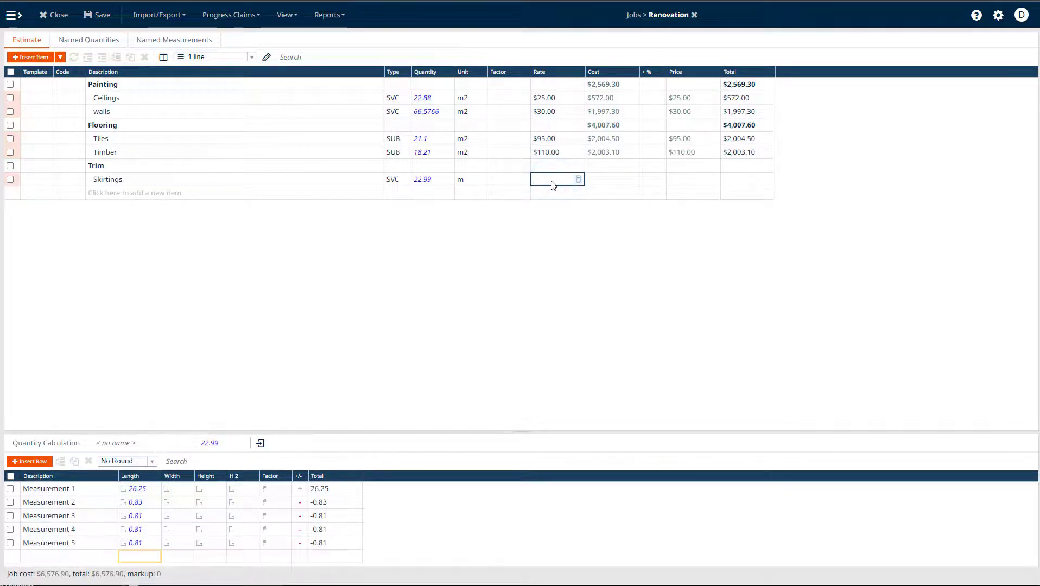
Step: Apply a 20% markup to both the Tiles and Timber items and save the job
{"action": "left_click", "coordinate": [645, 142]}
{"action": "type", "text": "20"}
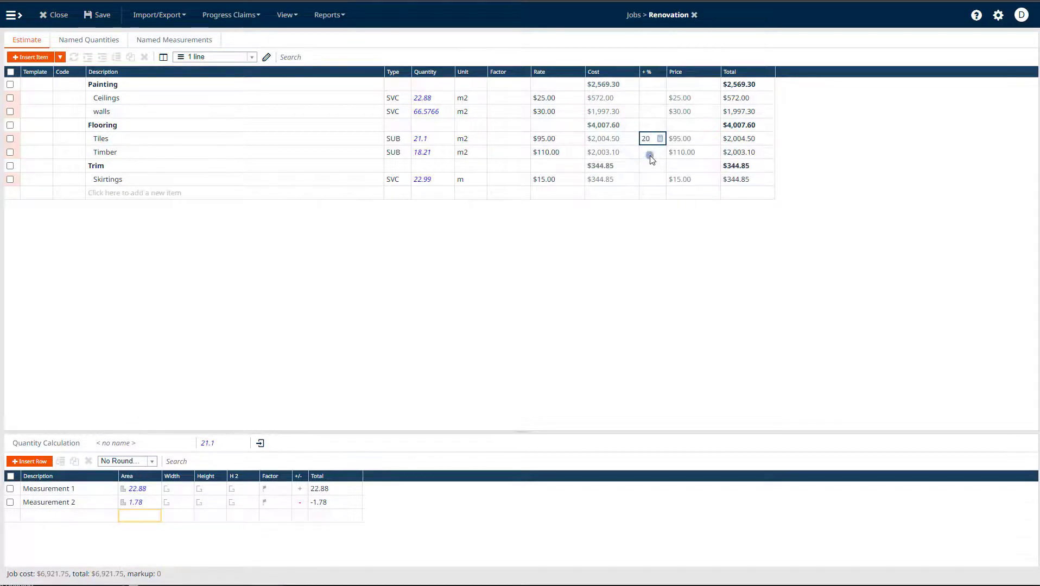
{"action": "left_click", "coordinate": [650, 156]}
{"action": "type", "text": "20"}
{"action": "left_click", "coordinate": [649, 168]}
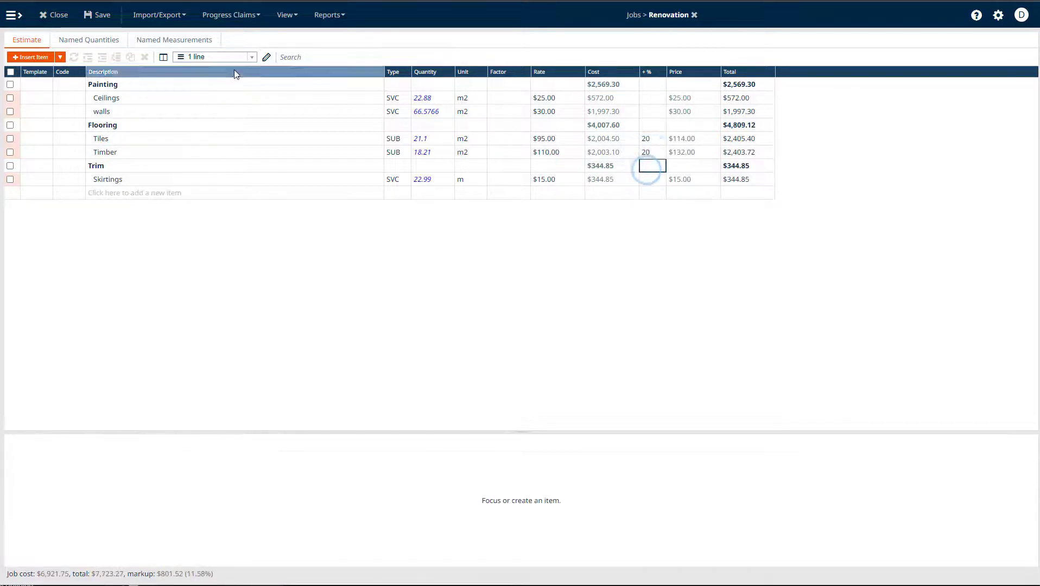
{"action": "left_click", "coordinate": [93, 14]}
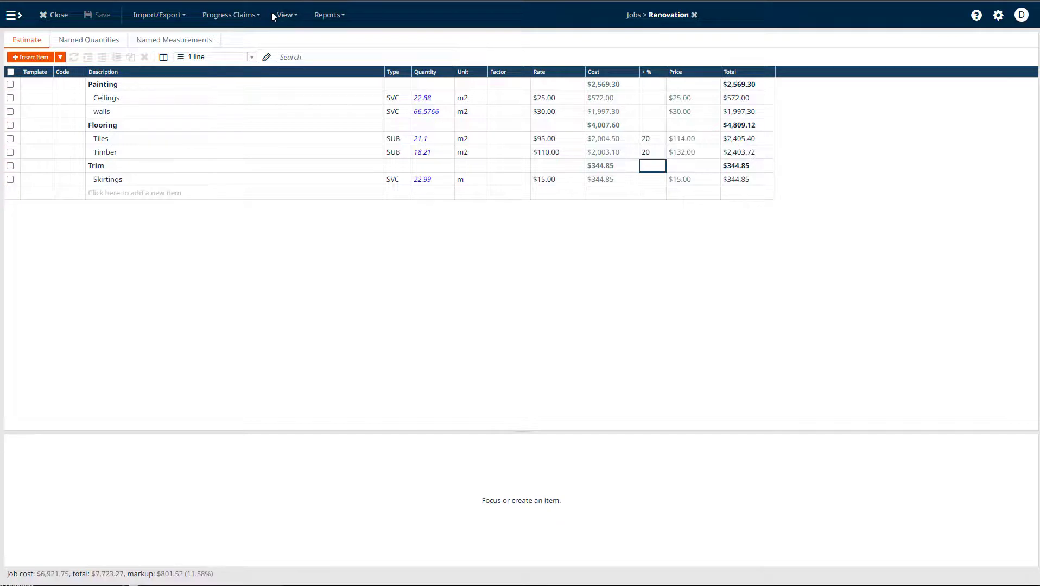
Step: Generate the customer quote report for the job and open its export options
{"action": "left_click", "coordinate": [326, 15]}
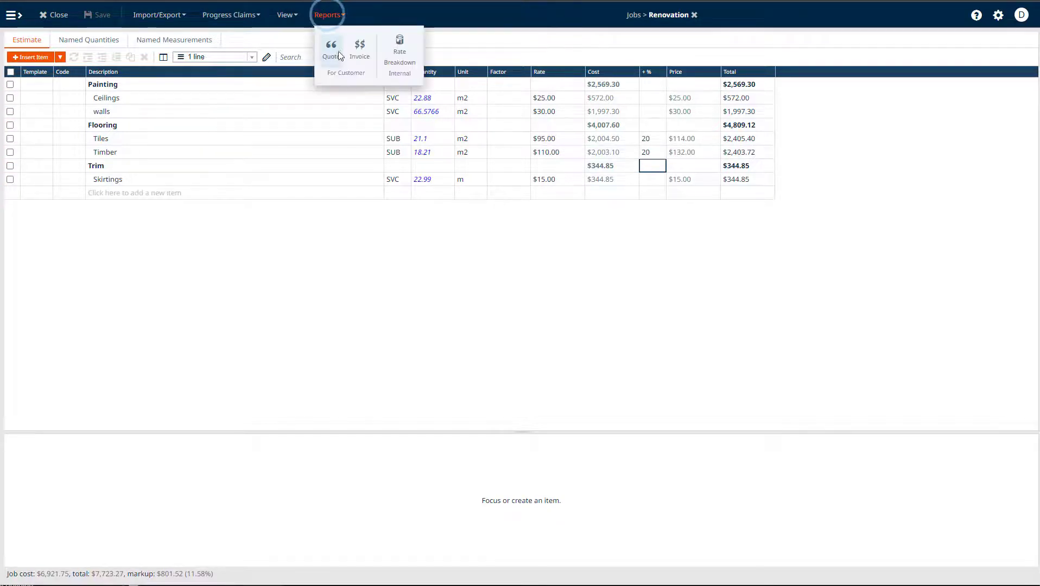
{"action": "left_click", "coordinate": [334, 54]}
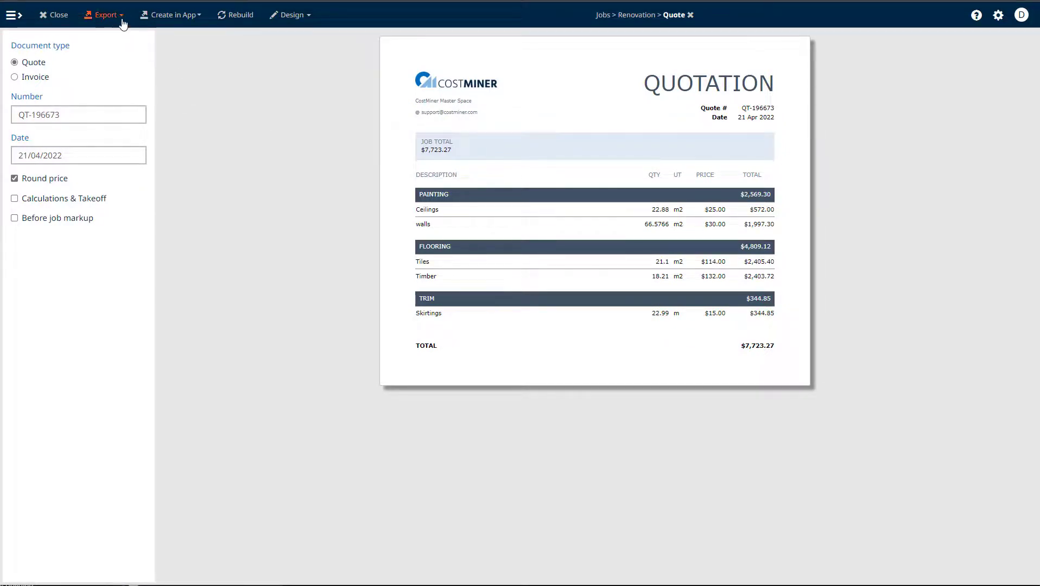
{"action": "left_click", "coordinate": [122, 22]}
{"action": "left_click", "coordinate": [121, 19]}
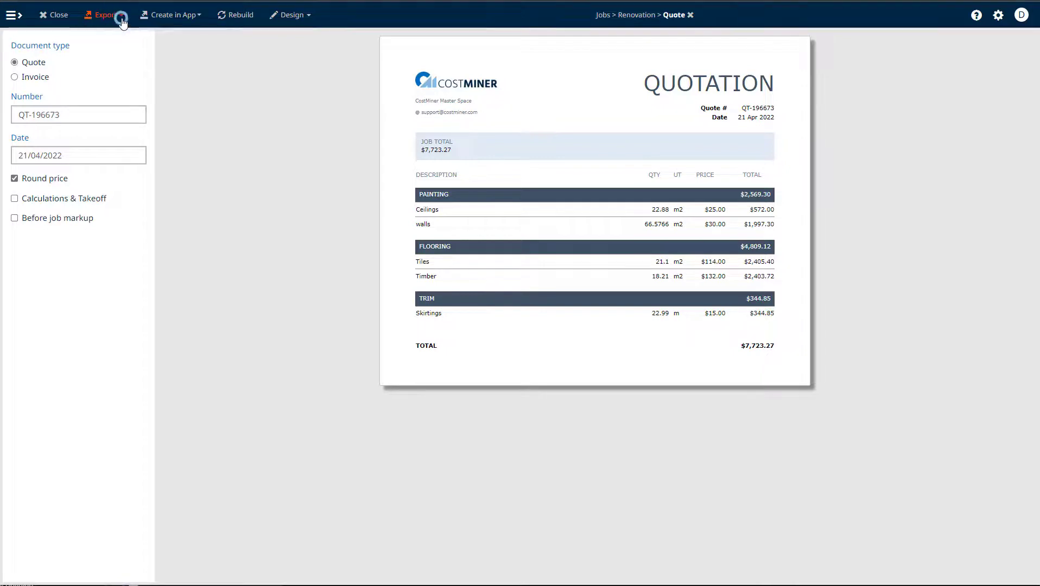